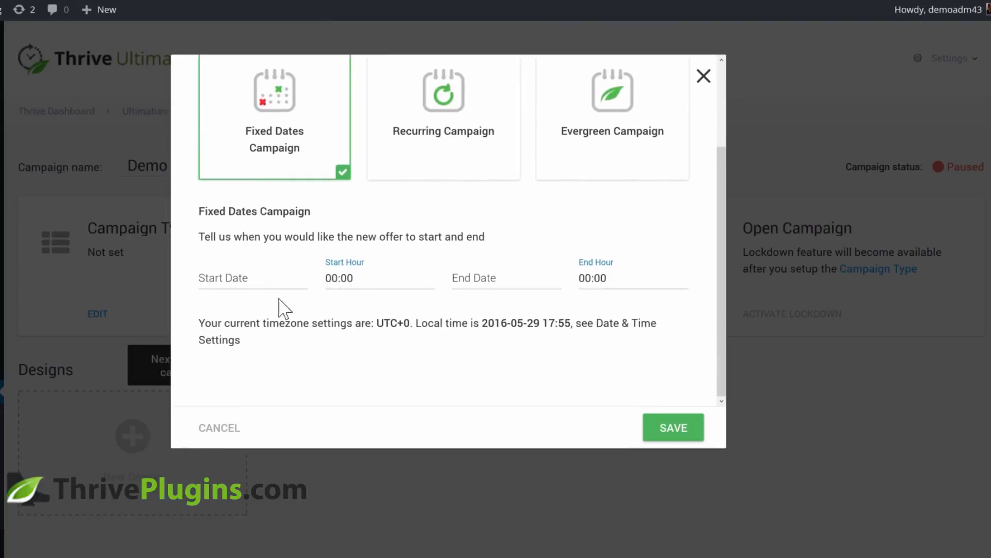
Set the fixed dates campaign to start on 31 May 2016 at 14:00
left_click(281, 292)
left_click(281, 311)
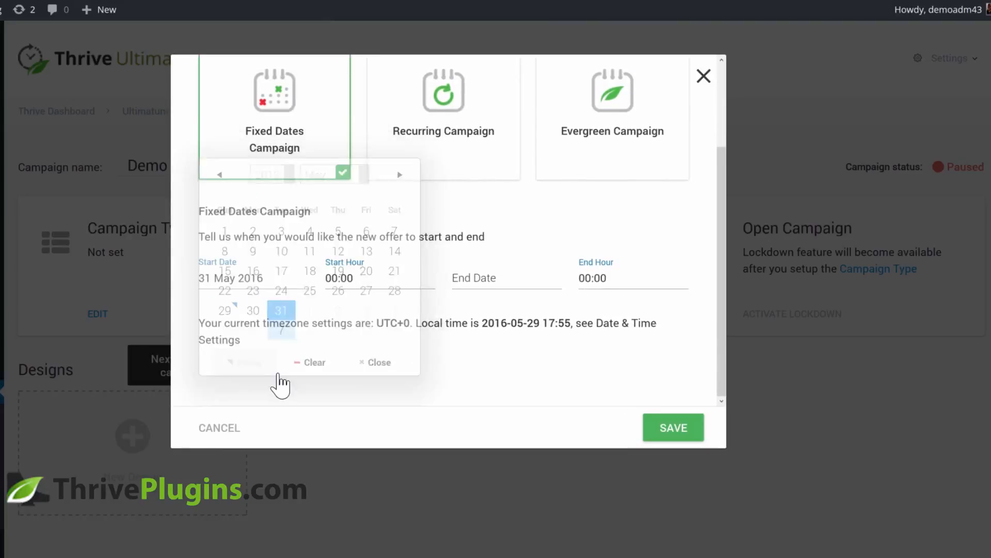
left_click(358, 282)
scroll(381, 343, "down", 5)
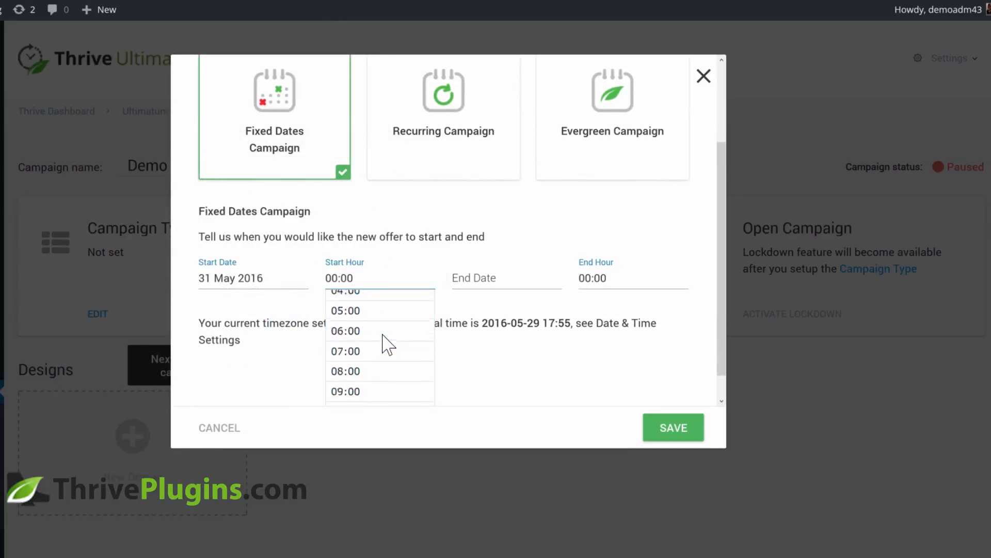
left_click(369, 361)
Set the campaign to end on 8 June 2016, 8 days and 1 hour after its start, and save the campaign type
left_click(483, 280)
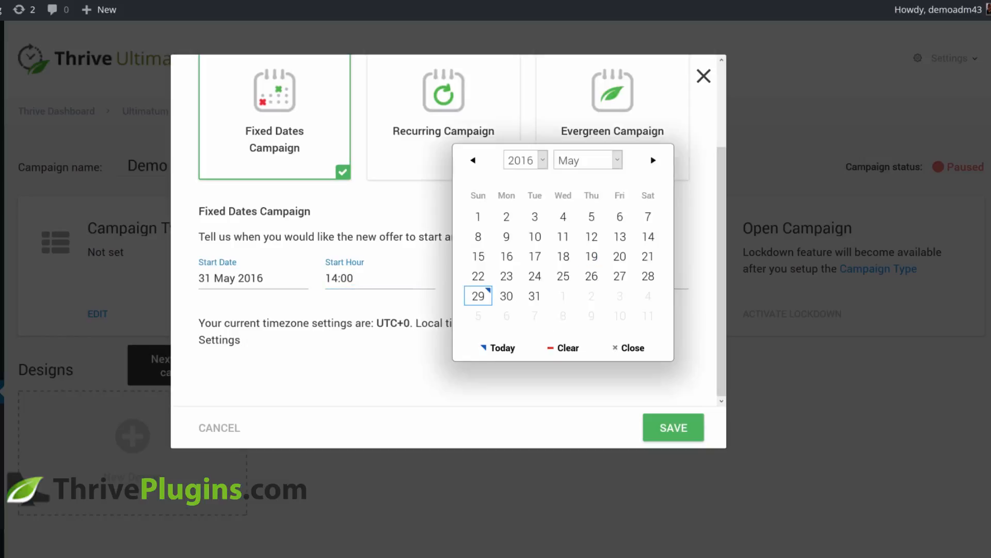
left_click(564, 331)
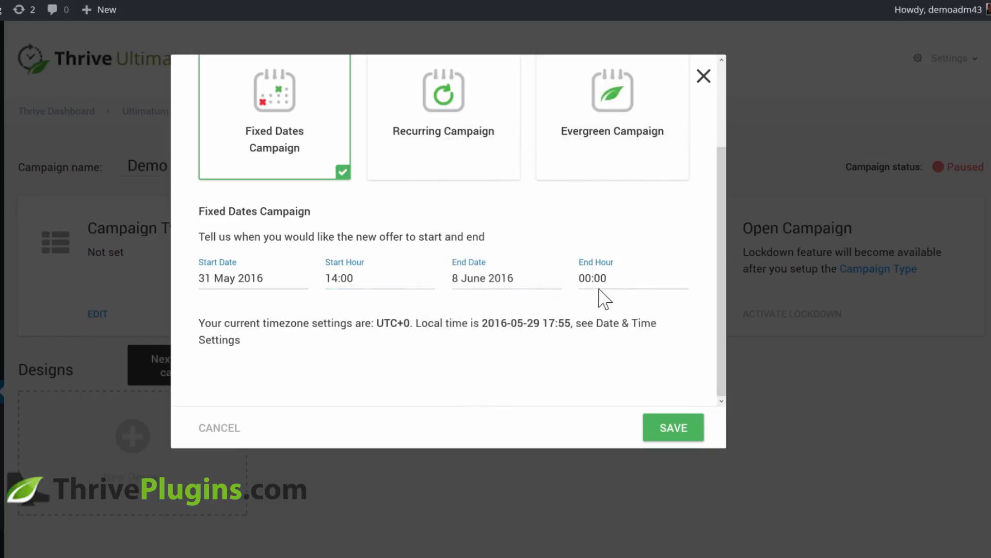
left_click(601, 278)
scroll(614, 361, "down", 5)
left_click(611, 382)
left_click(668, 428)
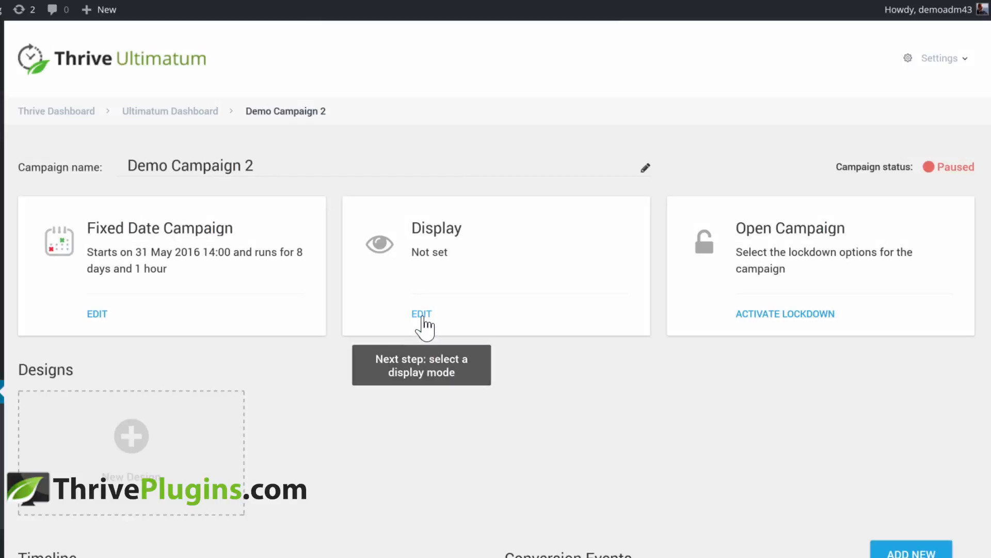
Set the campaign to display on All Posts, look through the category, post and page options, and save the display settings
left_click(421, 313)
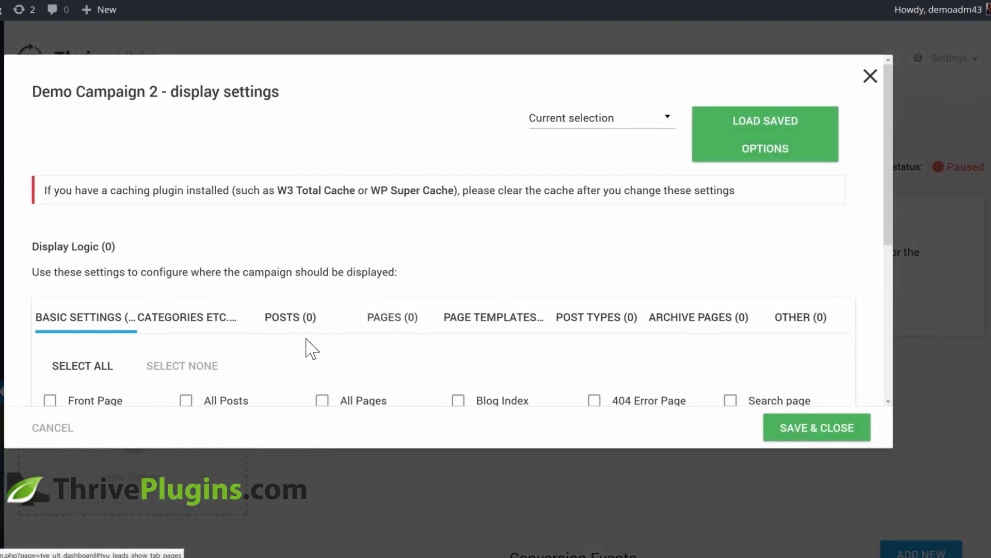
scroll(307, 343, "down", 2)
left_click(186, 311)
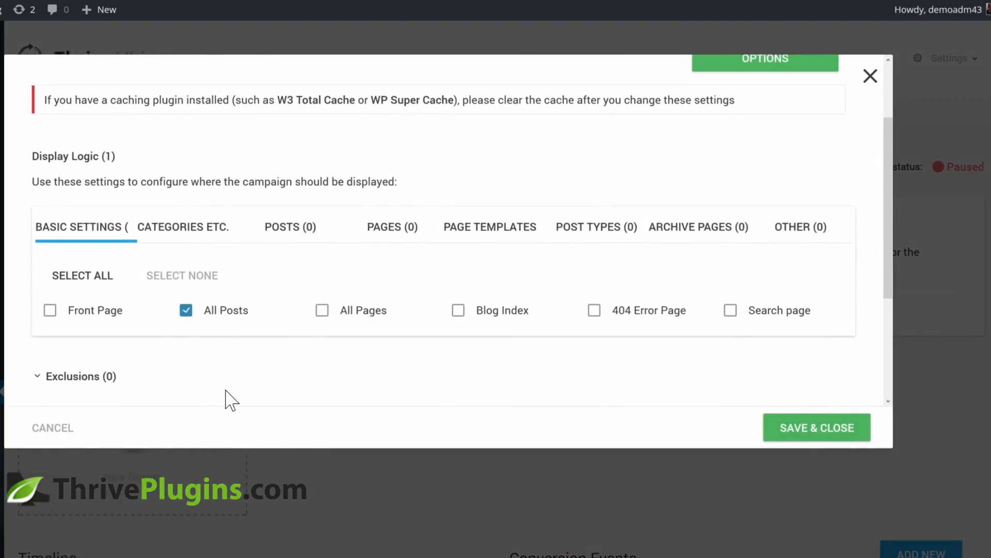
left_click(199, 239)
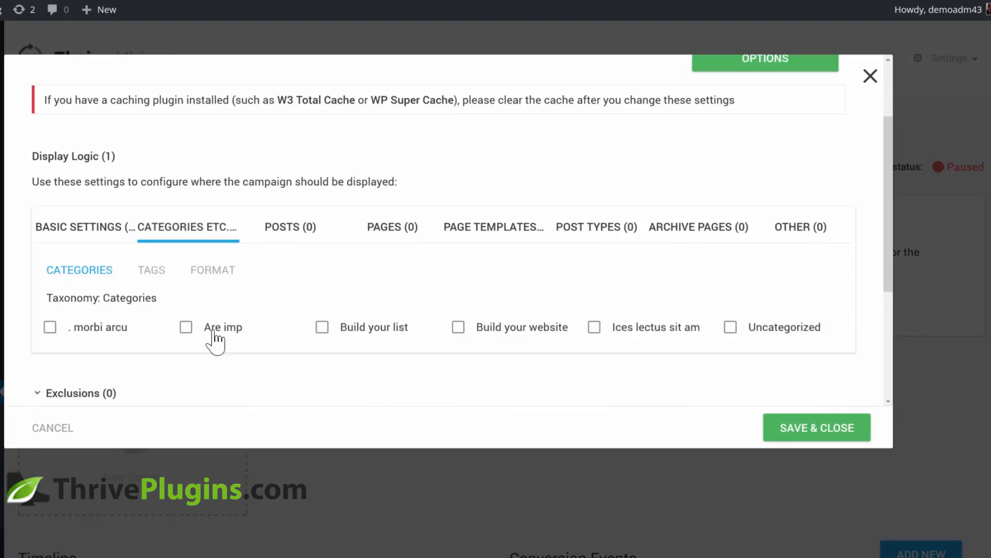
left_click(290, 226)
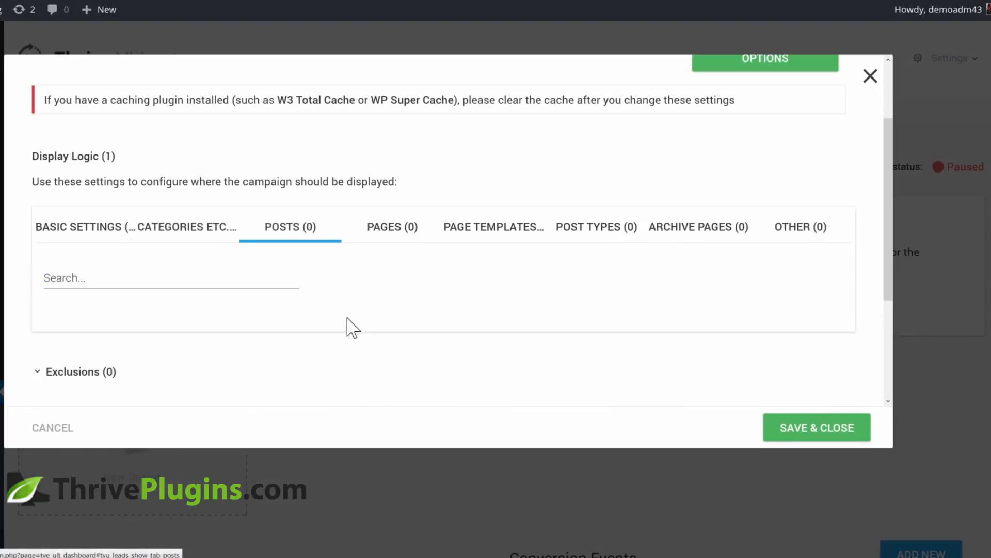
left_click(382, 238)
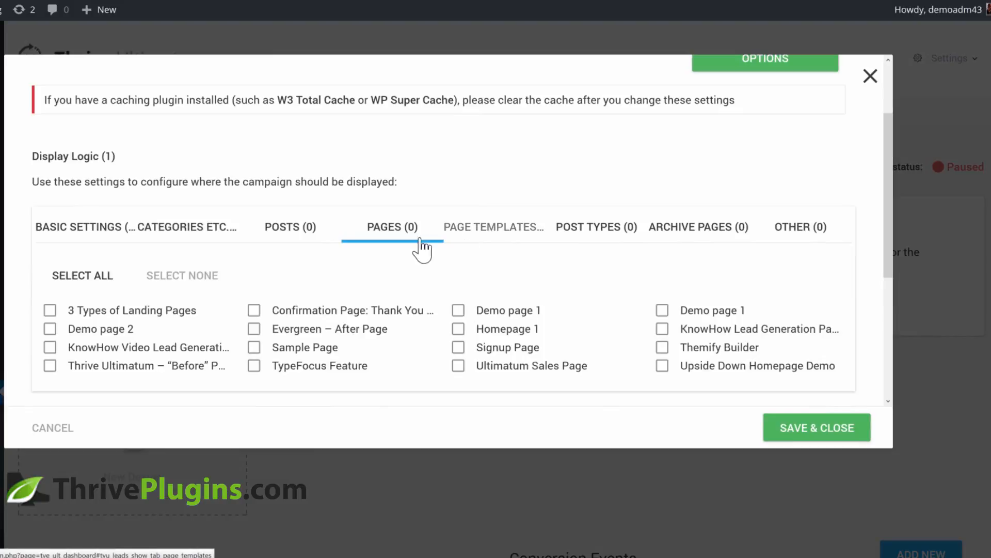
left_click(805, 434)
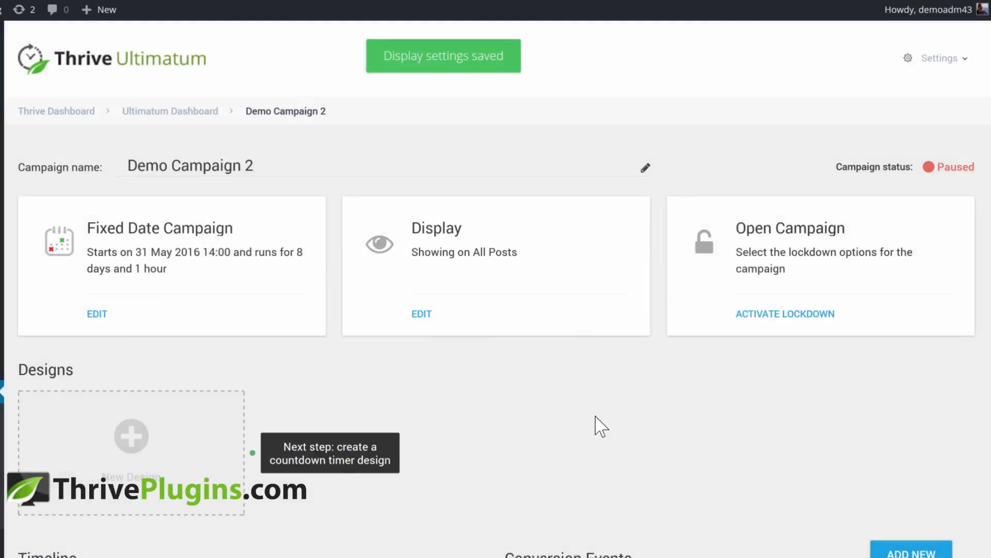
Add a bottom ribbon design to the campaign and apply the Ribbon Set 003 template to it
scroll(571, 367, "down", 5)
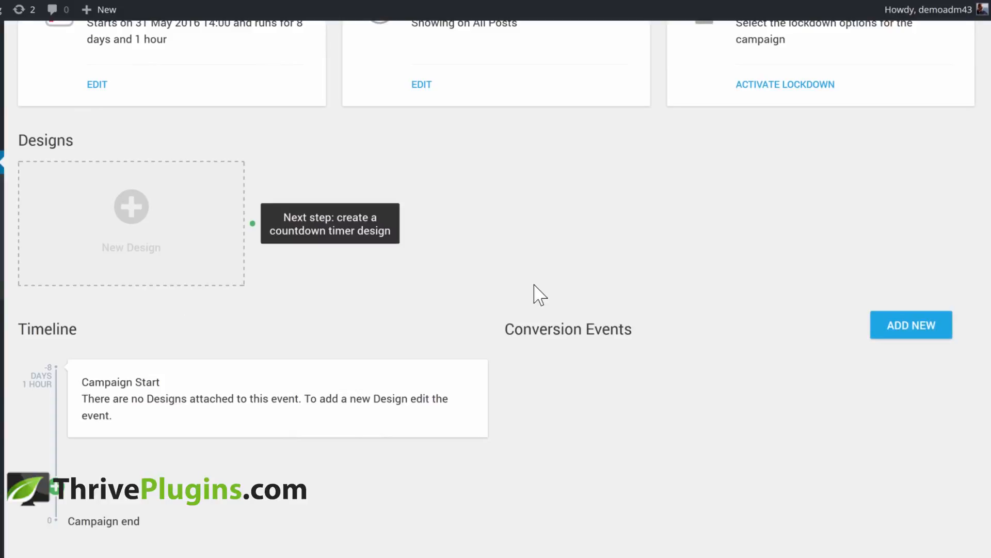
scroll(539, 295, "down", 1)
left_click(130, 190)
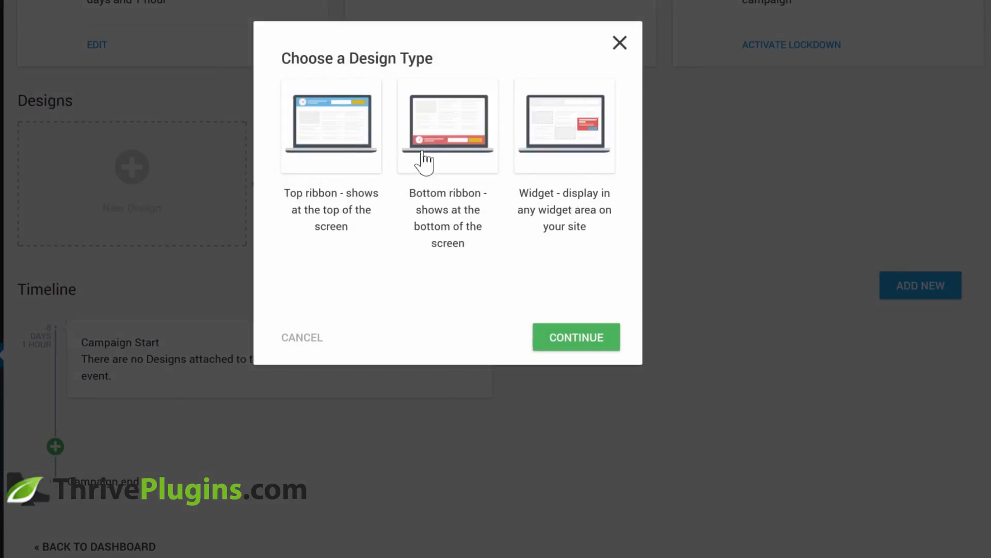
left_click(438, 118)
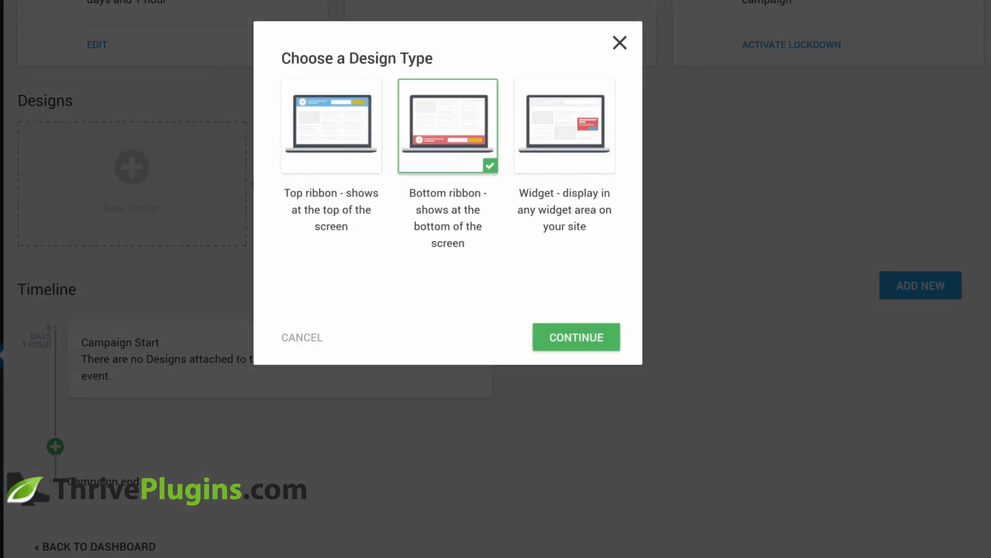
left_click(576, 338)
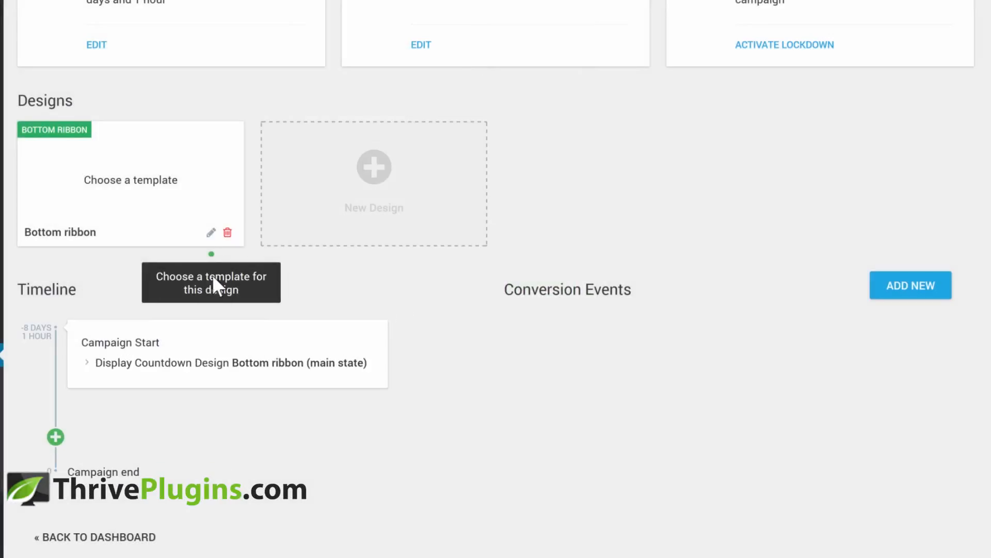
left_click(211, 233)
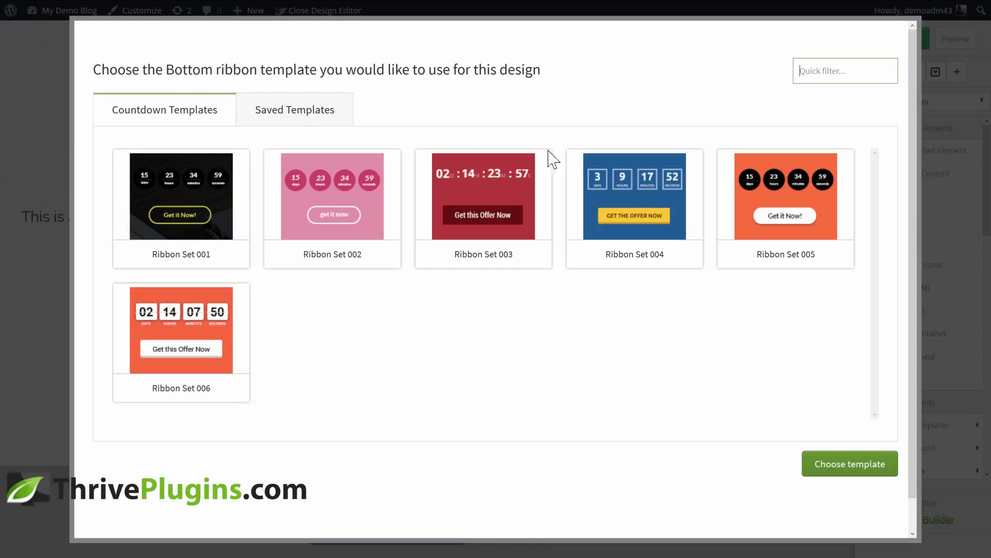
left_click(833, 473)
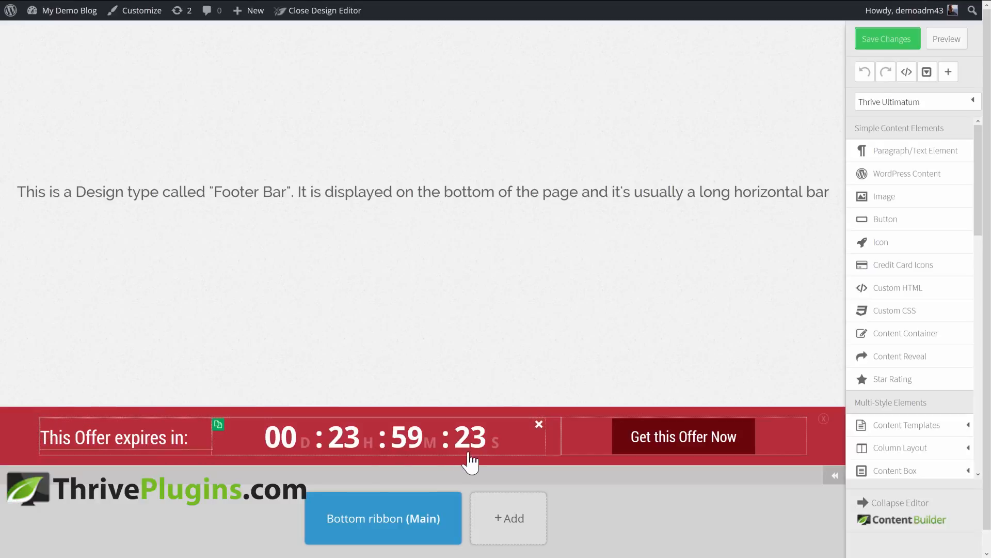
Recolour the ribbon's background and its offer button with the default green
left_click(22, 434)
left_click(103, 387)
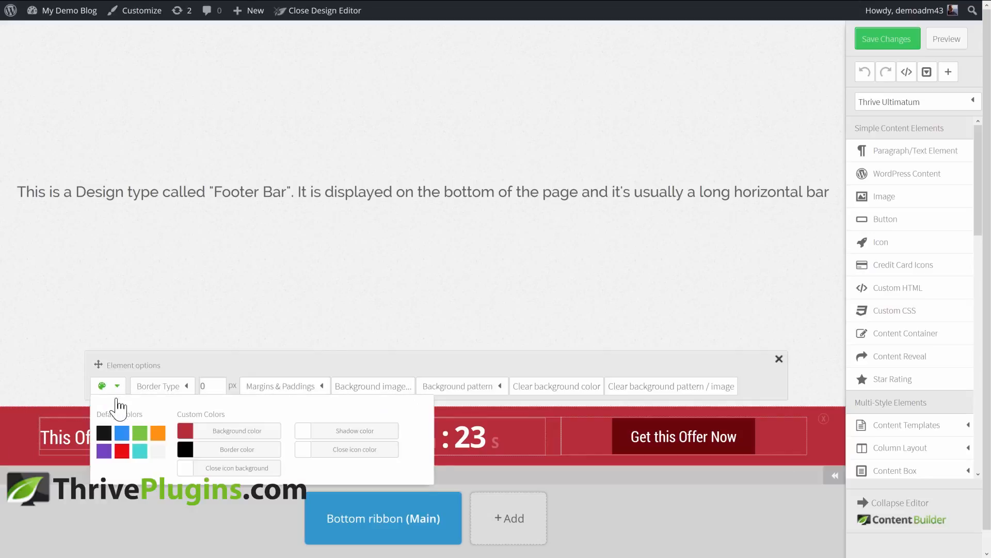
left_click(139, 433)
left_click(64, 396)
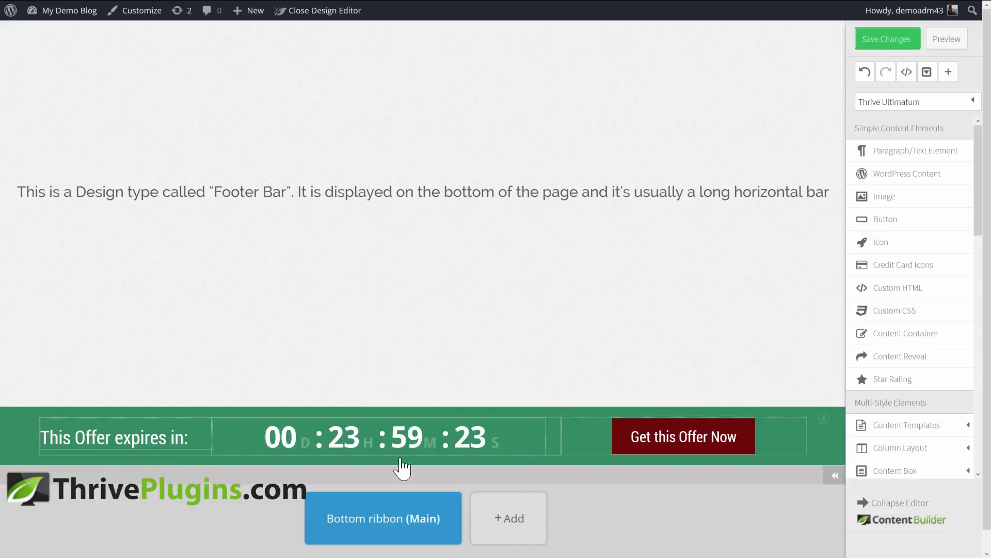
left_click(692, 447)
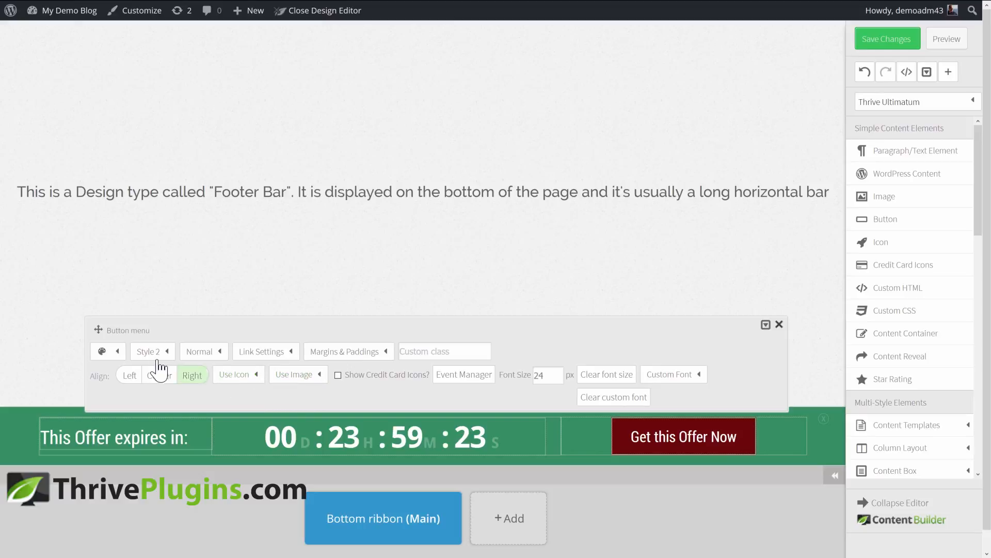
left_click(106, 351)
left_click(140, 409)
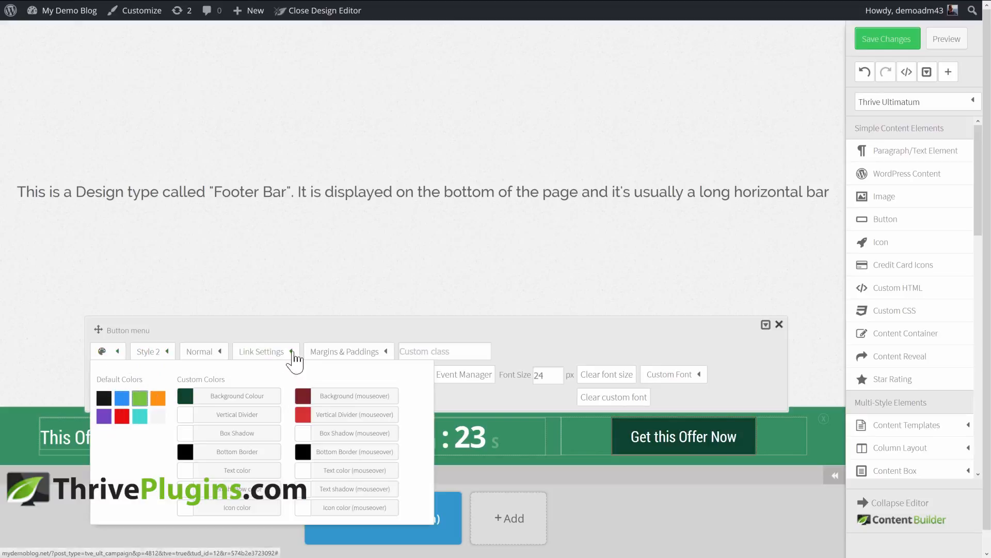
Change the ribbon button's text to "Change the Text", leave its link URL empty, and save the design
left_click(262, 351)
triple_click(308, 395)
type("Cha")
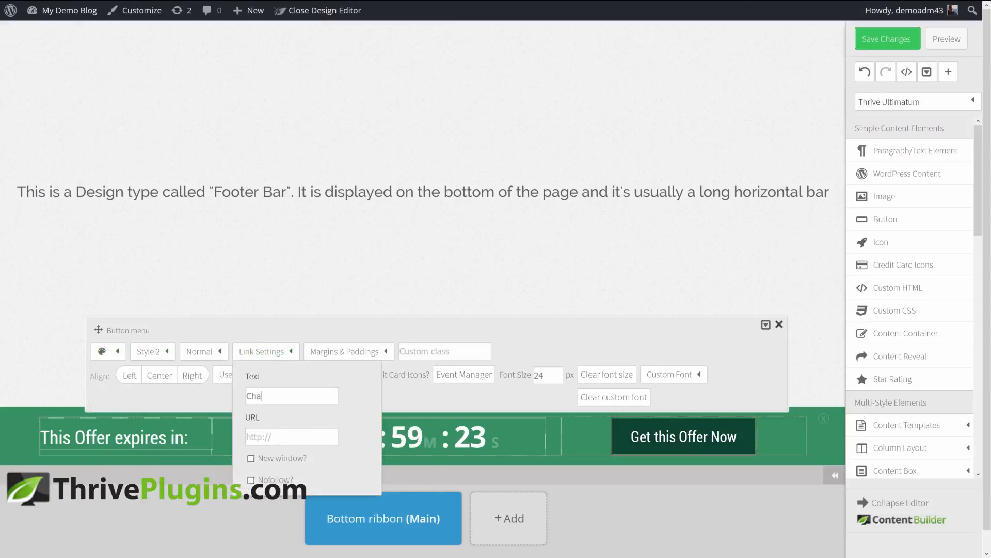
type("nge the Text")
key("Tab")
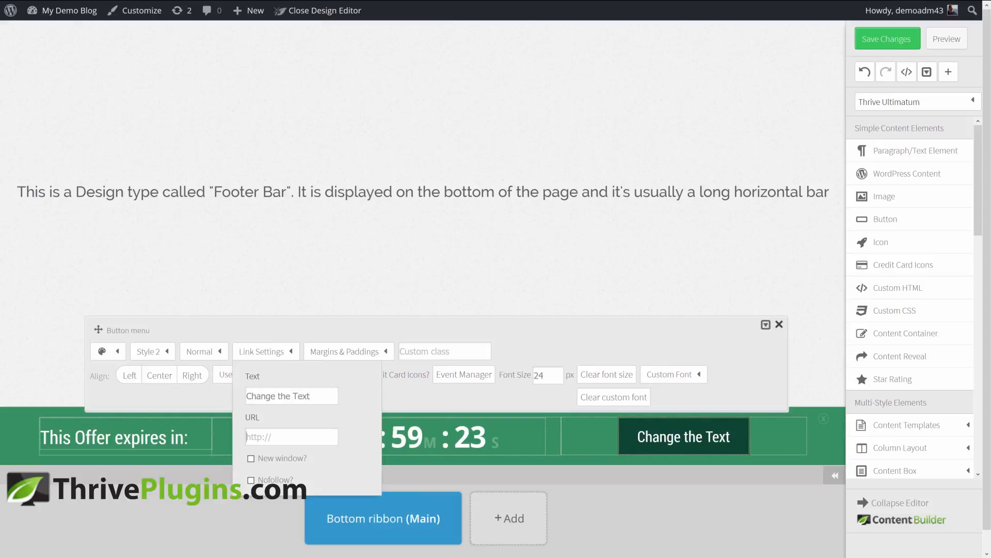
left_click(299, 437)
left_click(489, 273)
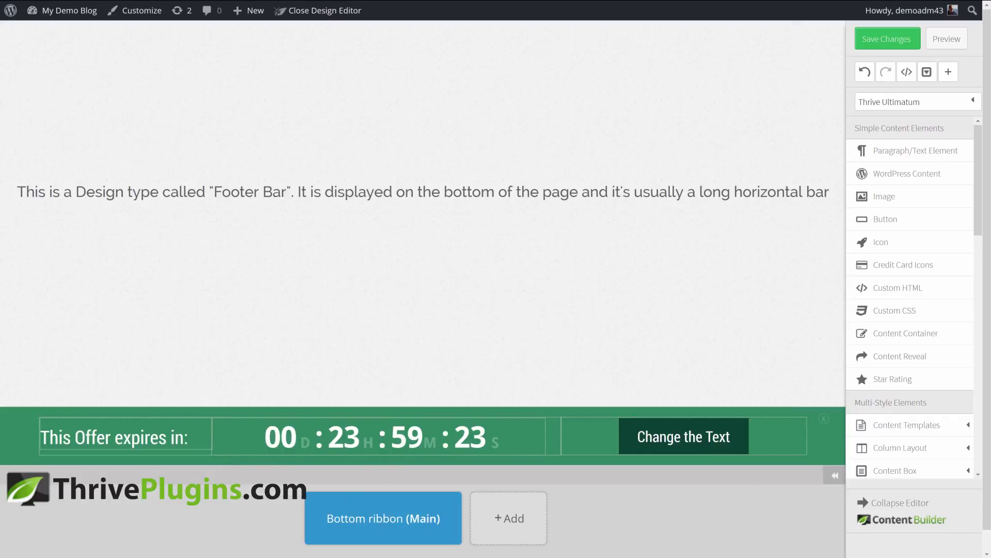
left_click(888, 39)
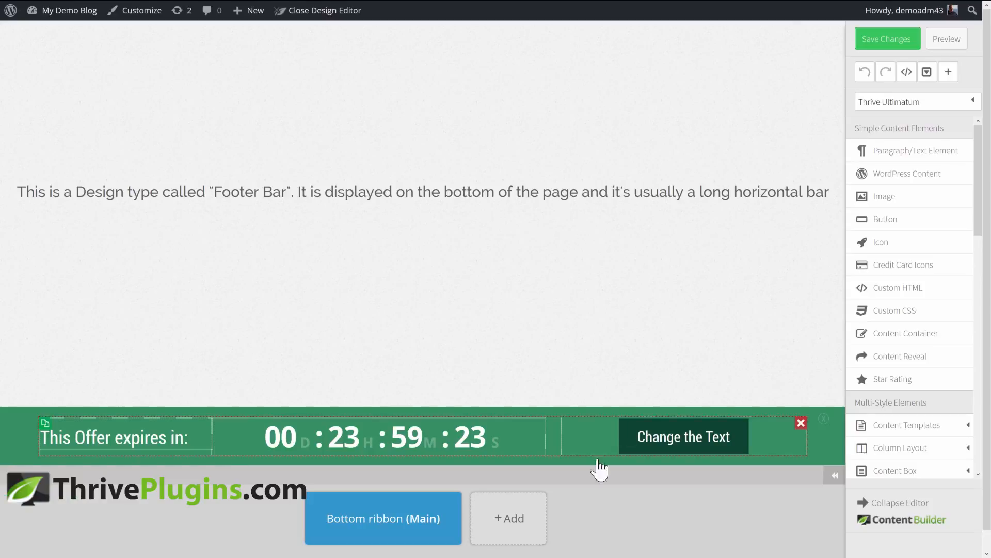
Add a design state named "urgent" and recolour its ribbon background with the default red
left_click(509, 519)
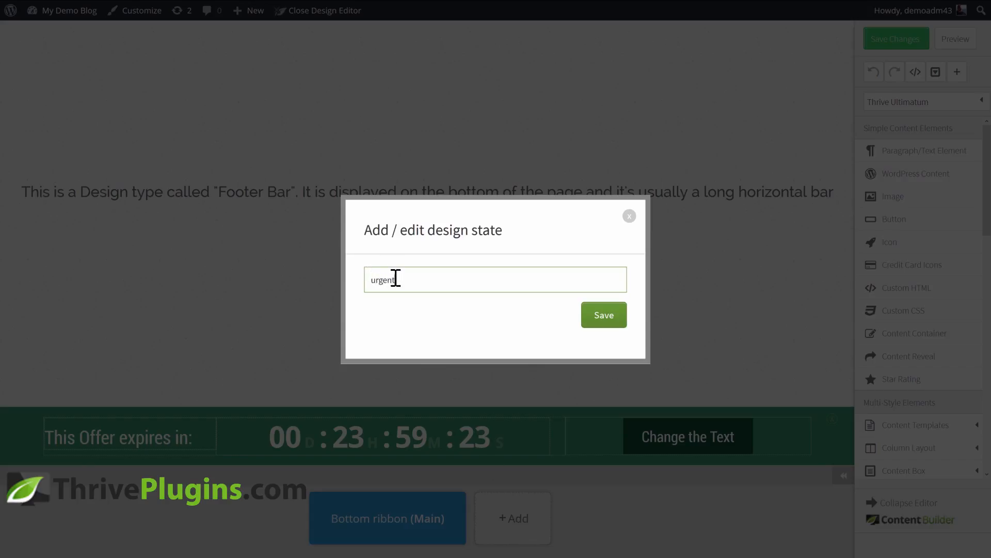
left_click(624, 323)
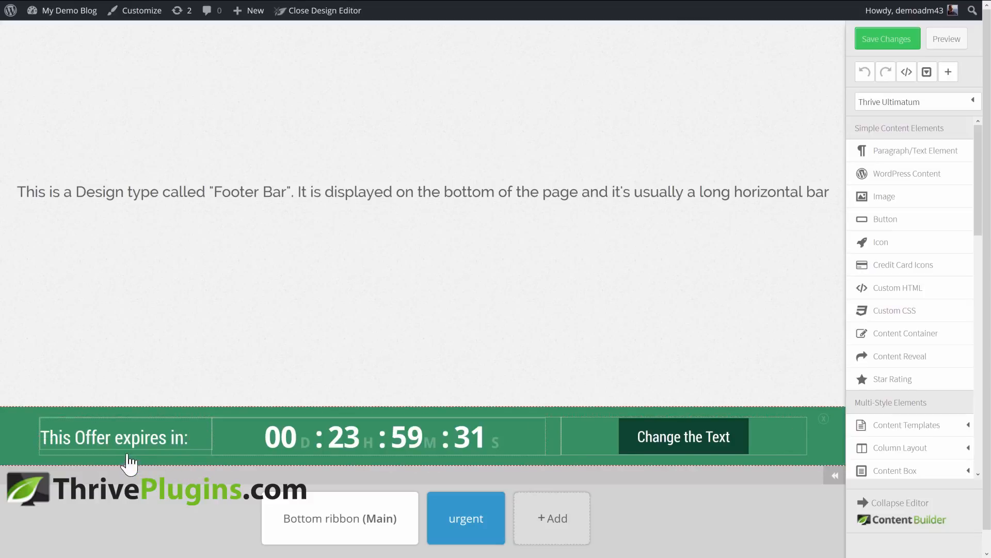
left_click(111, 459)
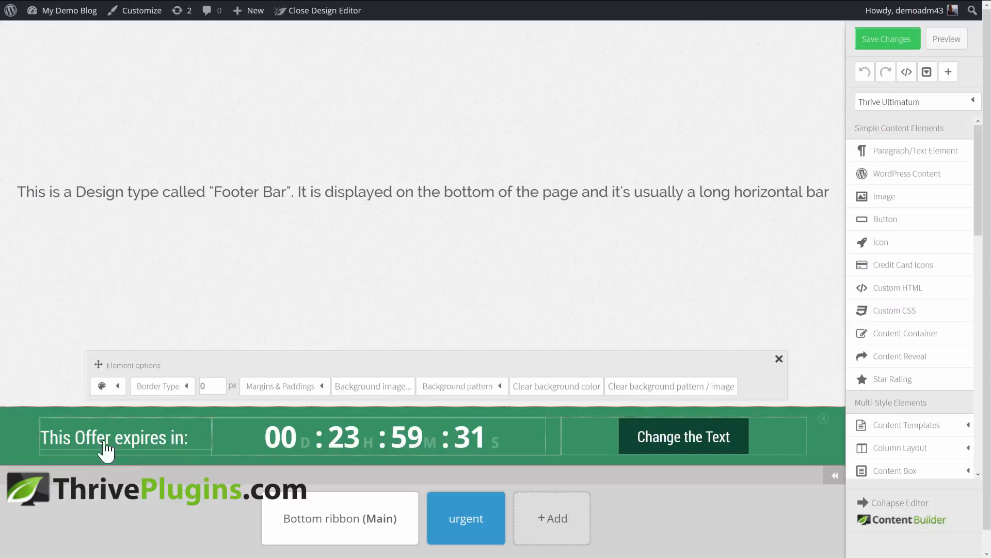
left_click(111, 391)
left_click(122, 451)
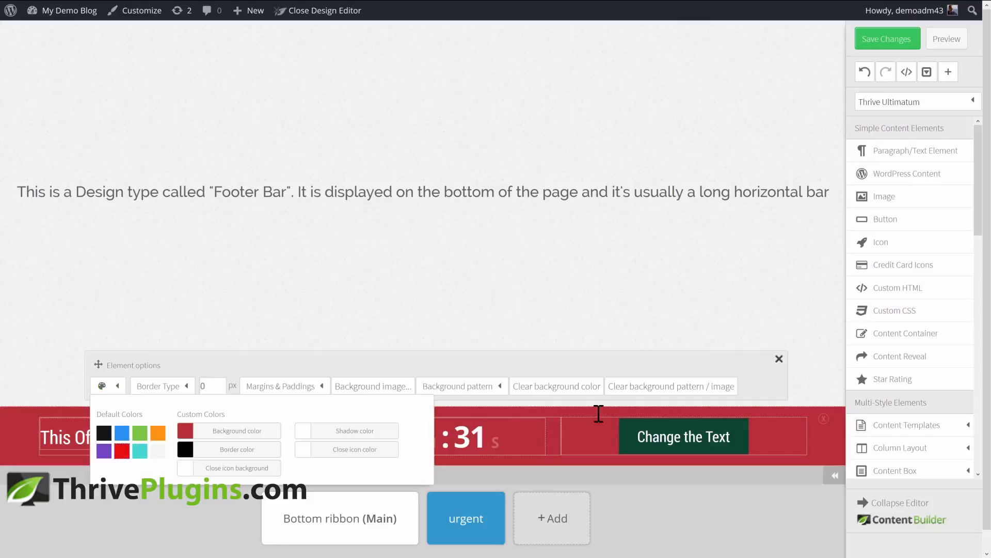
Recolour the button in the urgent state with the default red
left_click(720, 424)
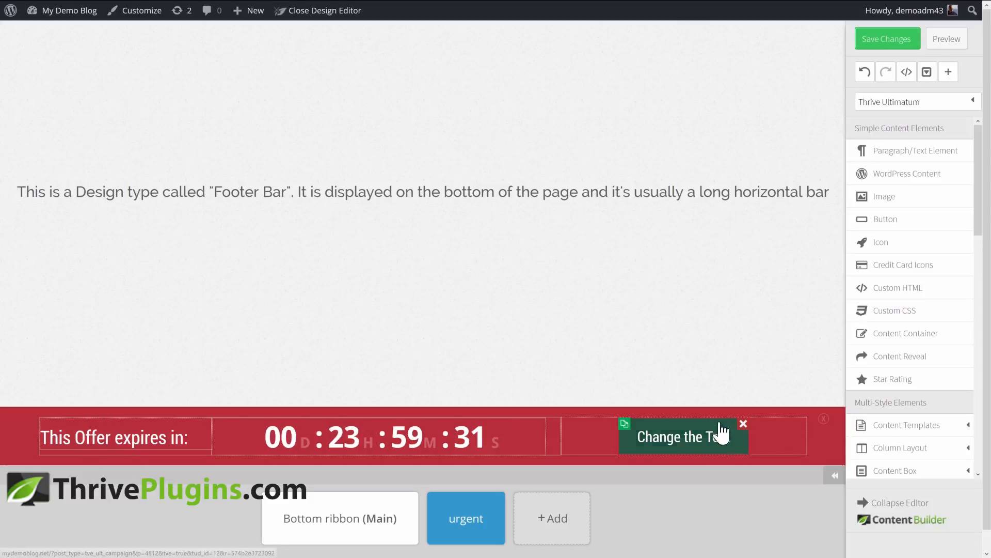
left_click(117, 353)
left_click(122, 413)
left_click(150, 441)
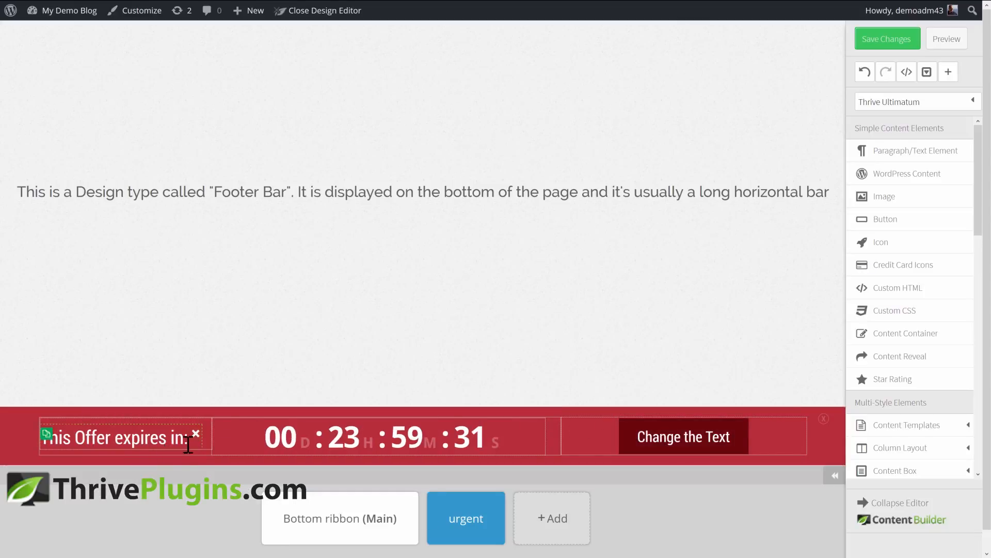
Replace the urgent ribbon's text with "Warning! This offer is about to go away forever!" and save the design
left_click(189, 444)
triple_click(108, 440)
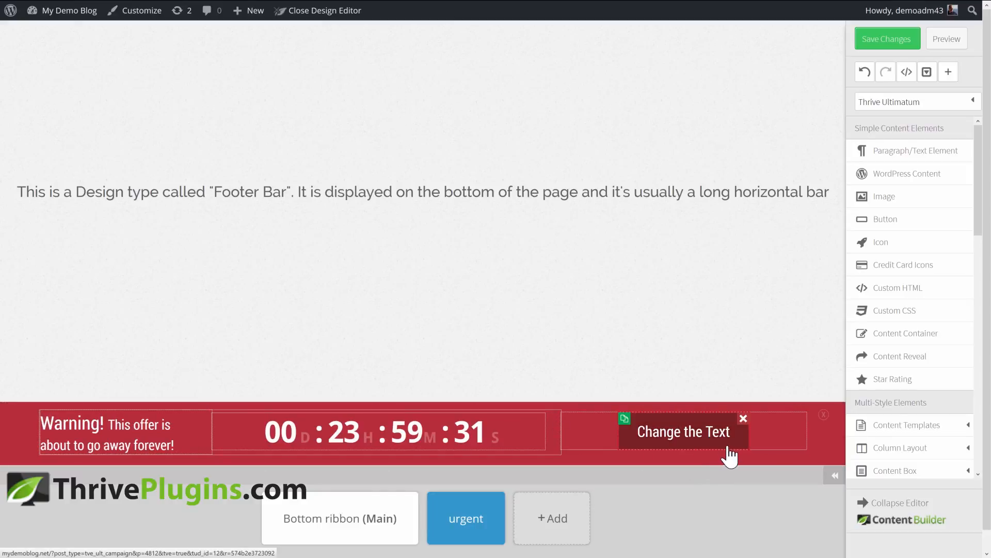
left_click(886, 47)
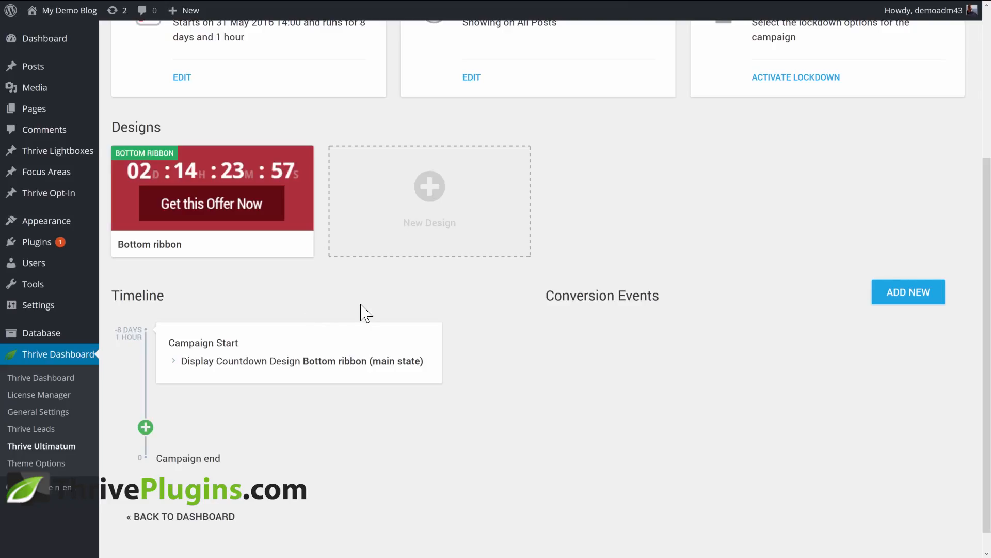
Add a second design of the Widget type to the campaign
left_click(415, 230)
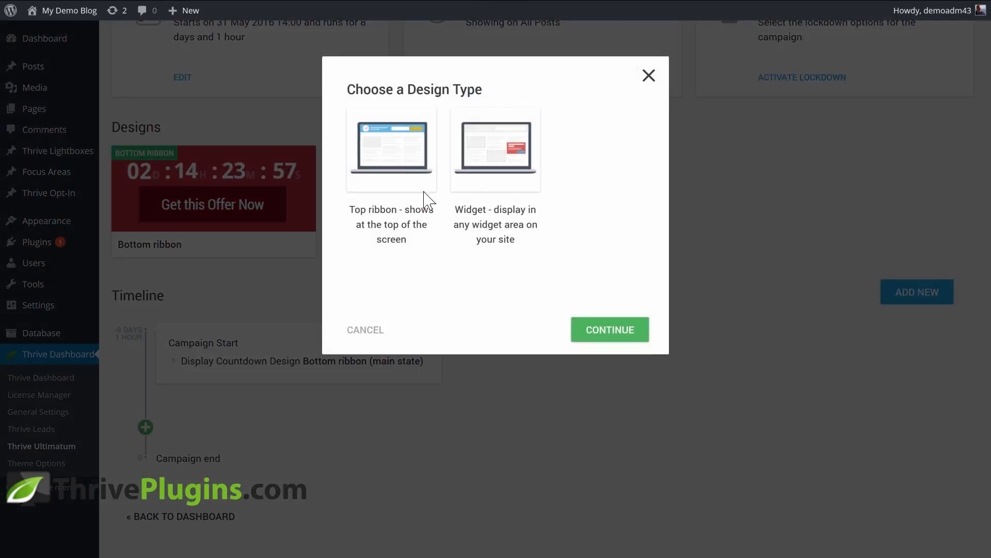
left_click(480, 152)
left_click(610, 333)
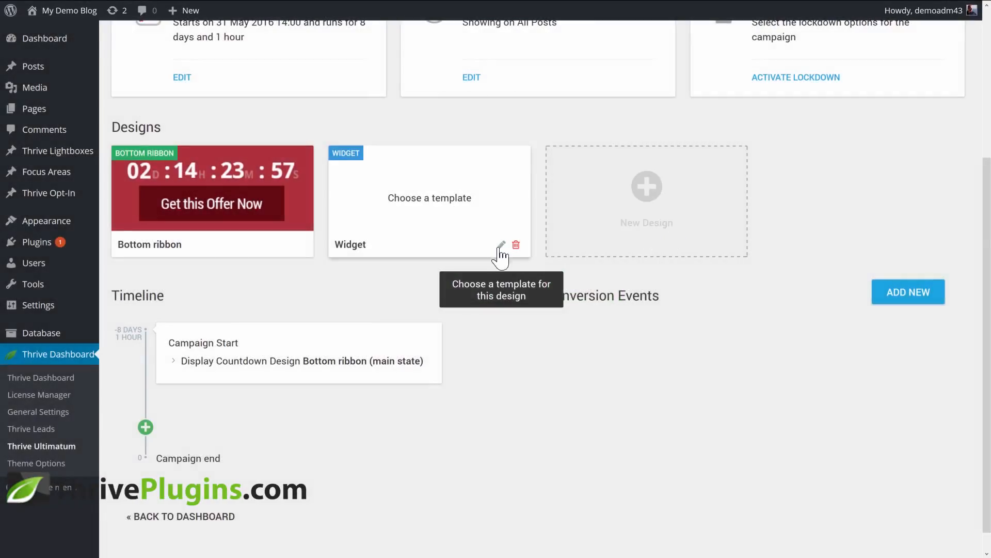
Apply the Widget Set 006 countdown template to the widget design, save it and close the design editor
left_click(500, 247)
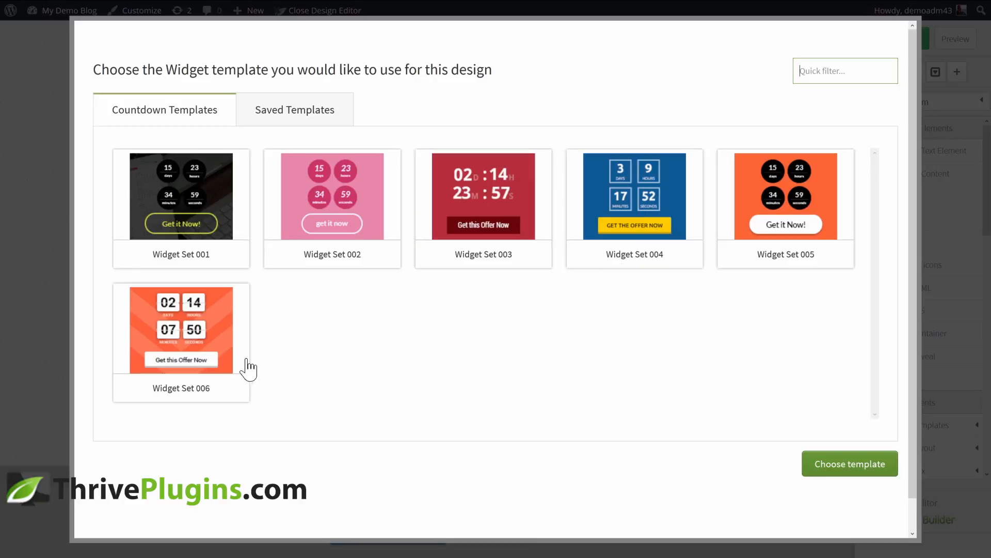
left_click(248, 367)
left_click(819, 467)
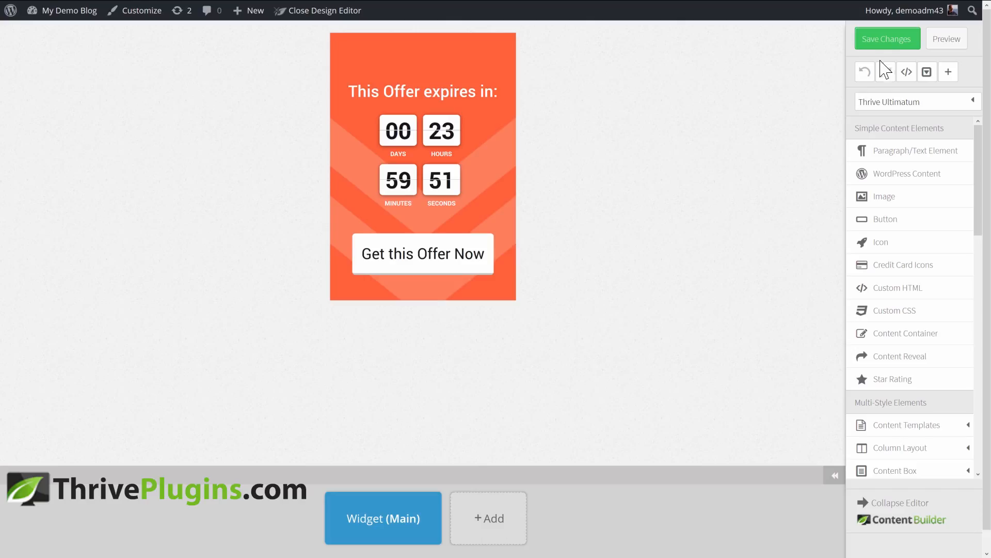
left_click(883, 44)
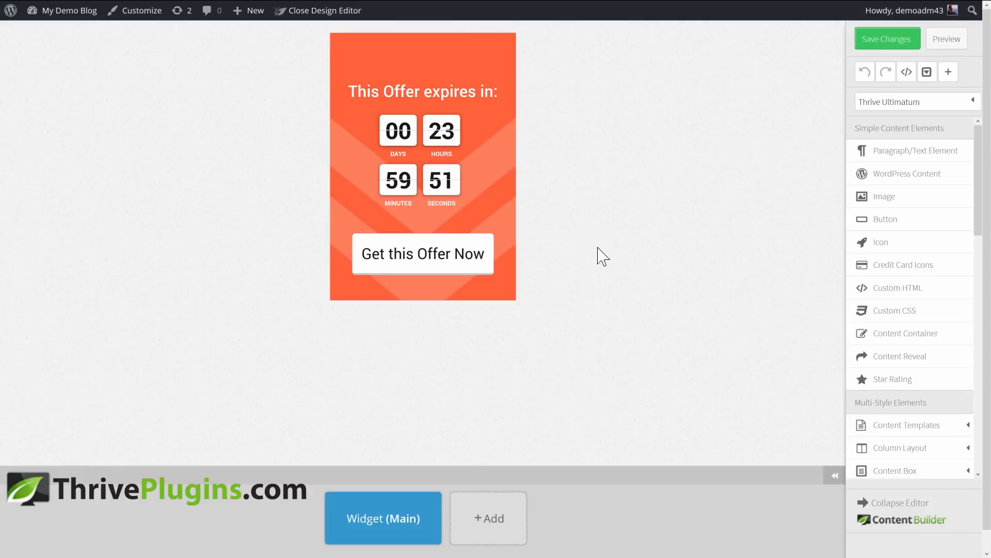
mouse_move(267, 2)
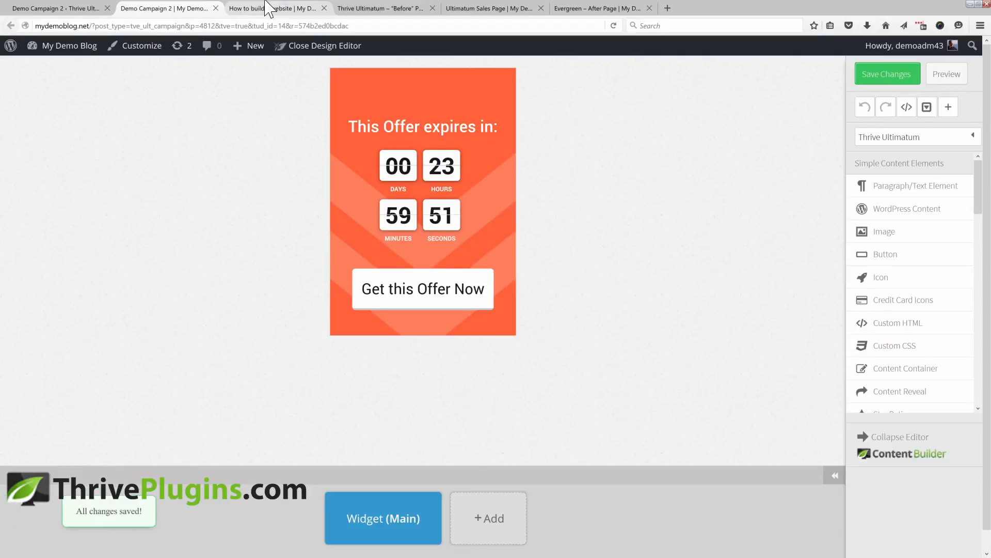
left_click(216, 9)
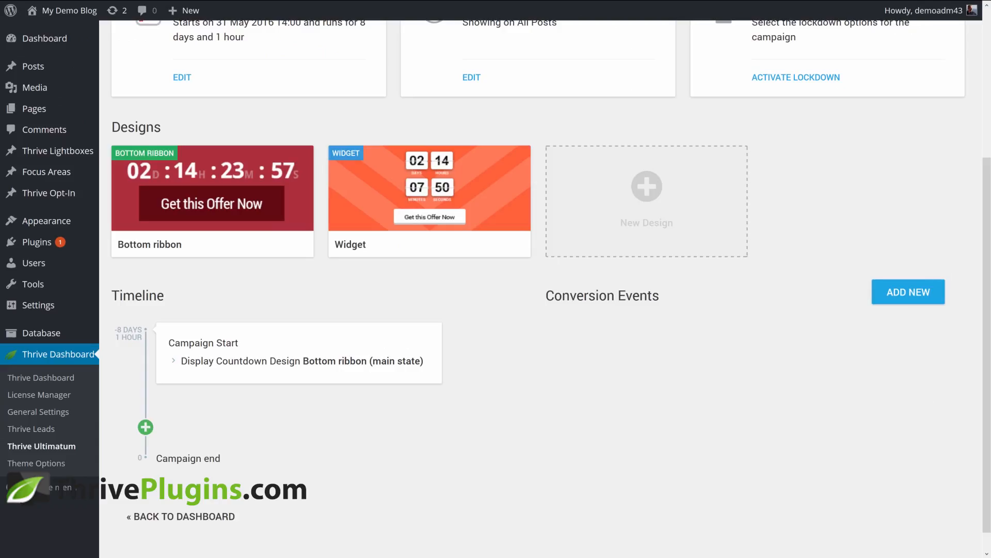
Add the widget's main state to the designs displayed by the Campaign Start event and save the event
scroll(483, 322, "down", 1)
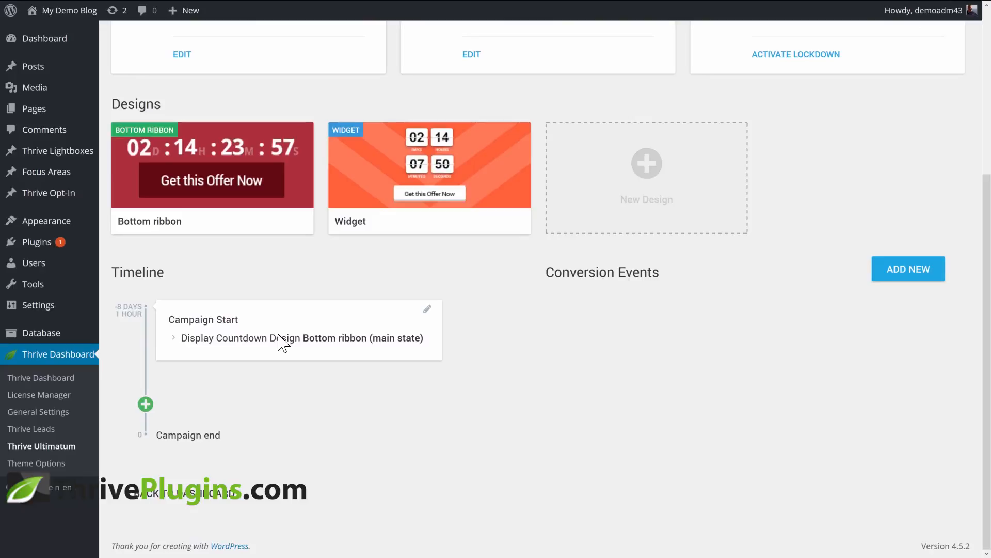
left_click(427, 309)
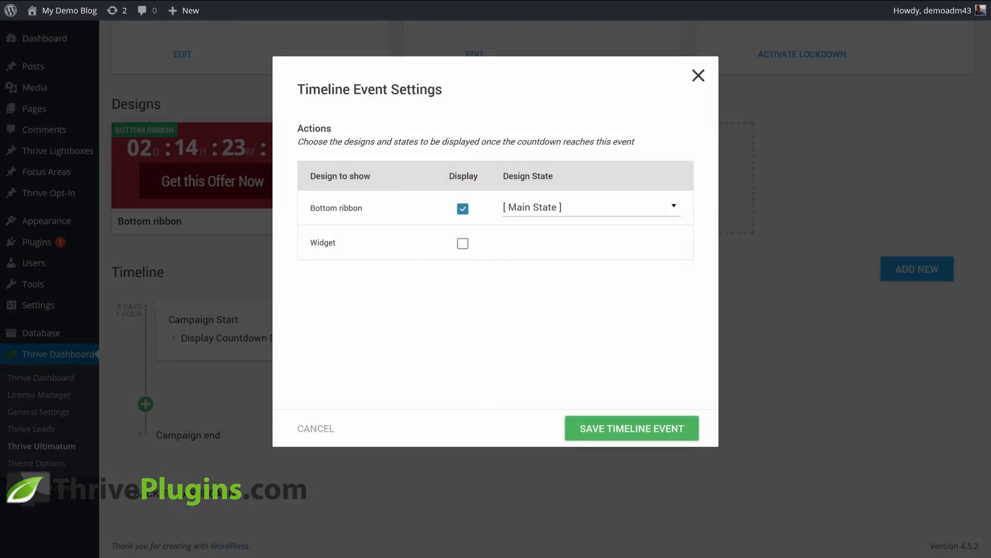
left_click(462, 244)
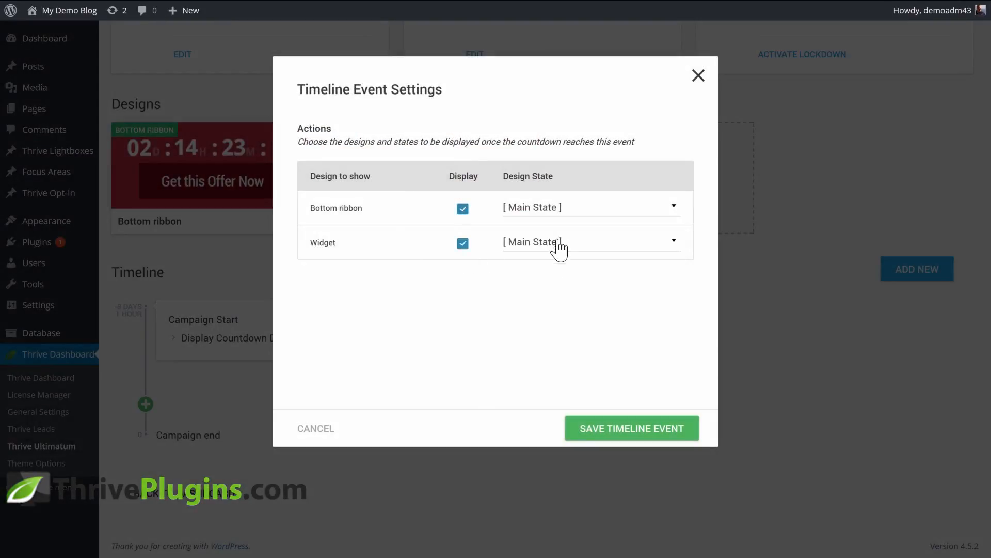
left_click(613, 428)
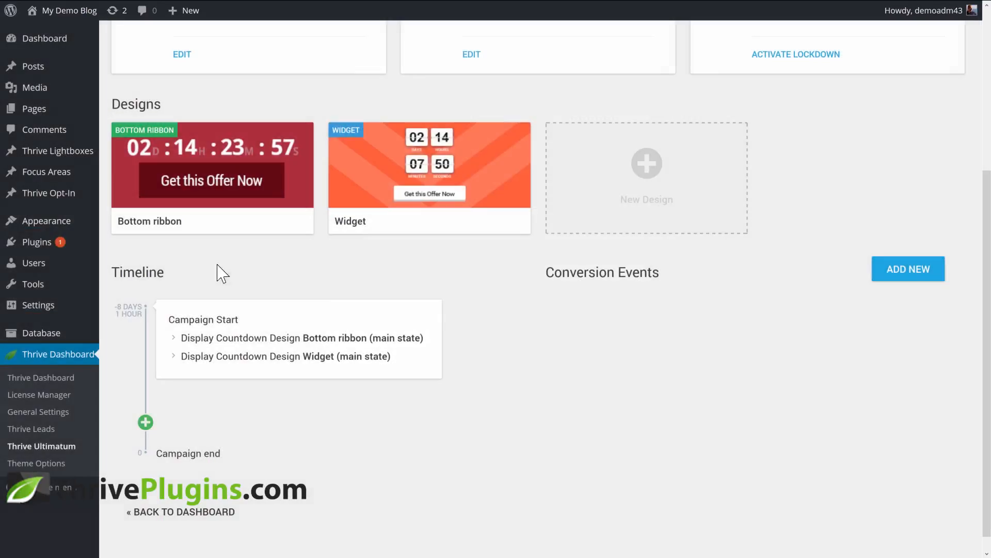
Add a timeline event 12 hours before the countdown reaches zero that shows the bottom ribbon's urgent state and the widget's main state
left_click(145, 422)
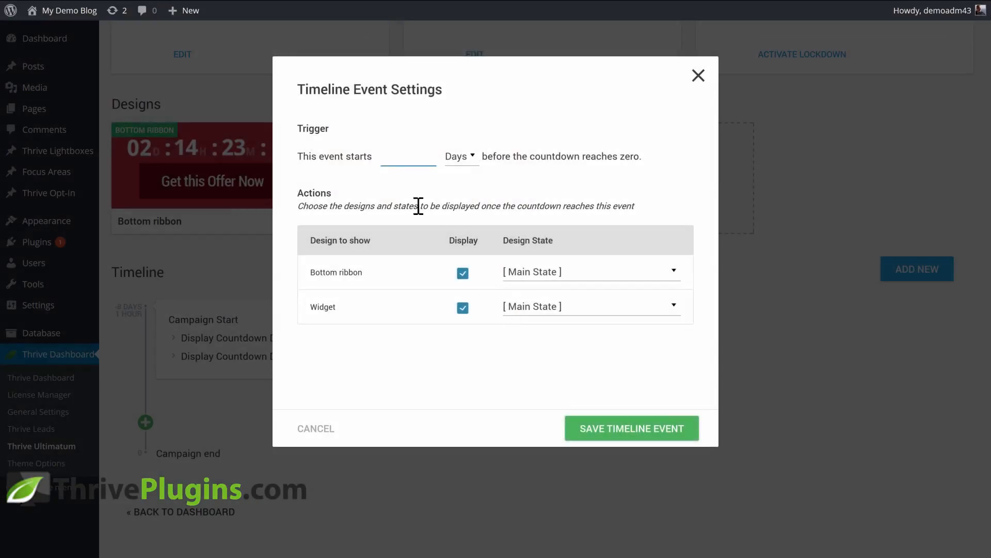
left_click(459, 156)
left_click(462, 205)
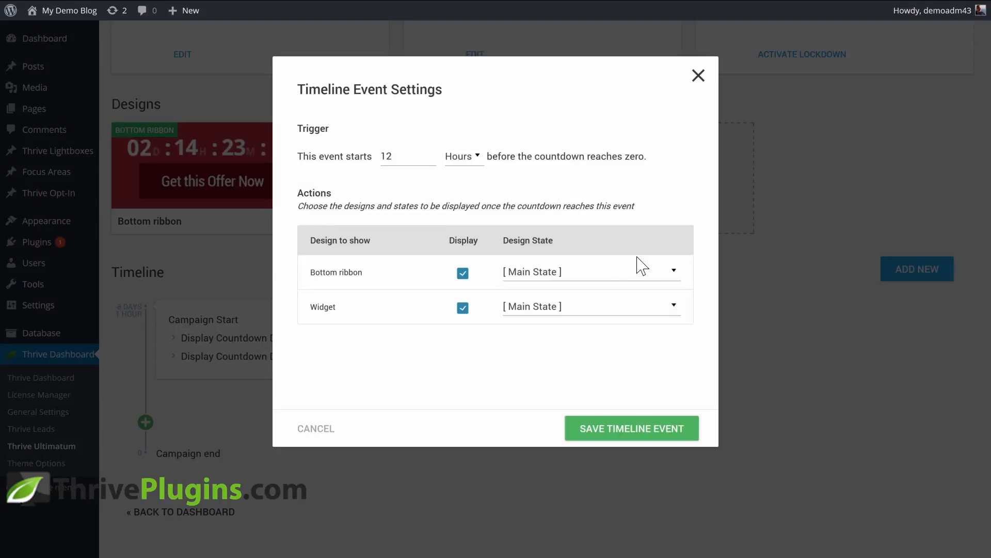
left_click(527, 279)
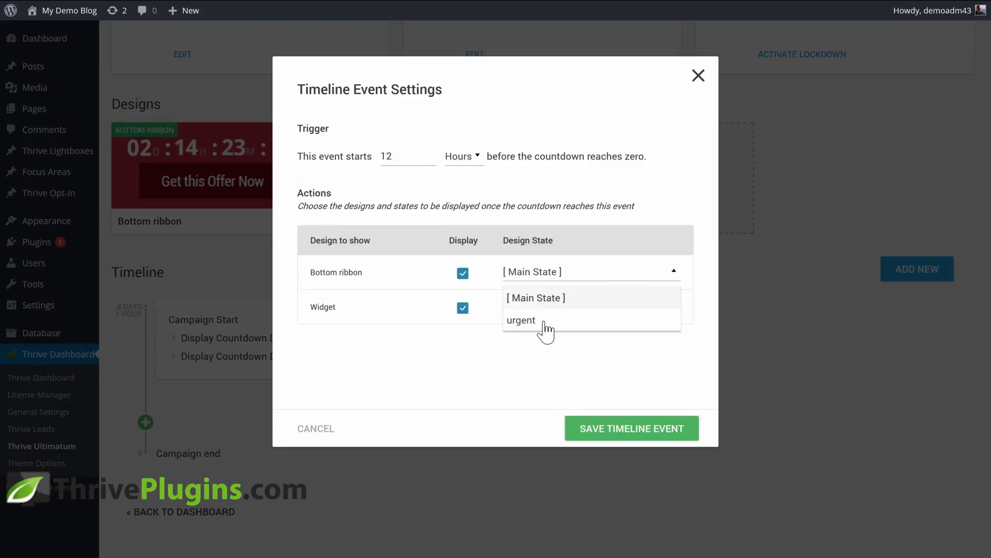
left_click(521, 319)
left_click(626, 427)
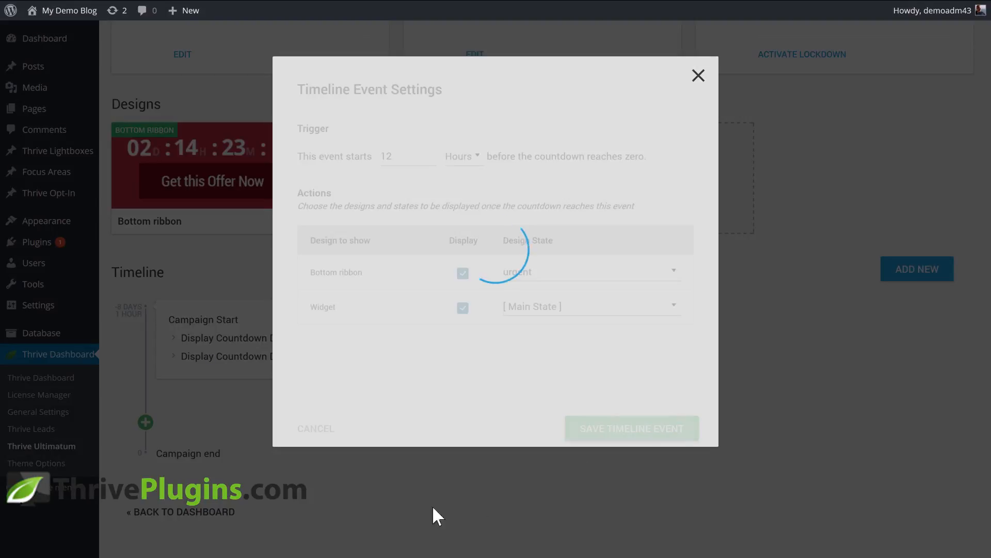
Switch the paused campaign's status to running
scroll(566, 420, "down", 2)
scroll(568, 417, "up", 7)
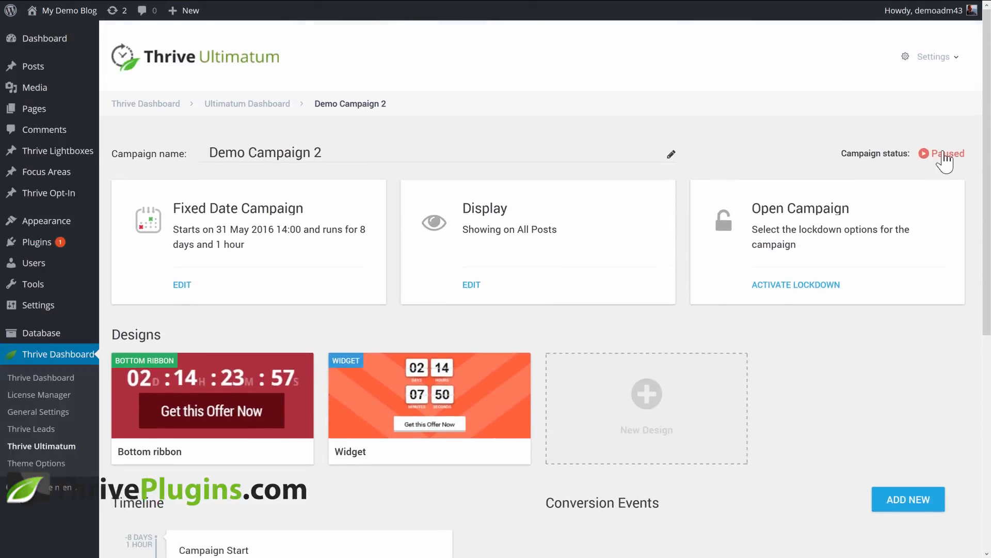
left_click(943, 155)
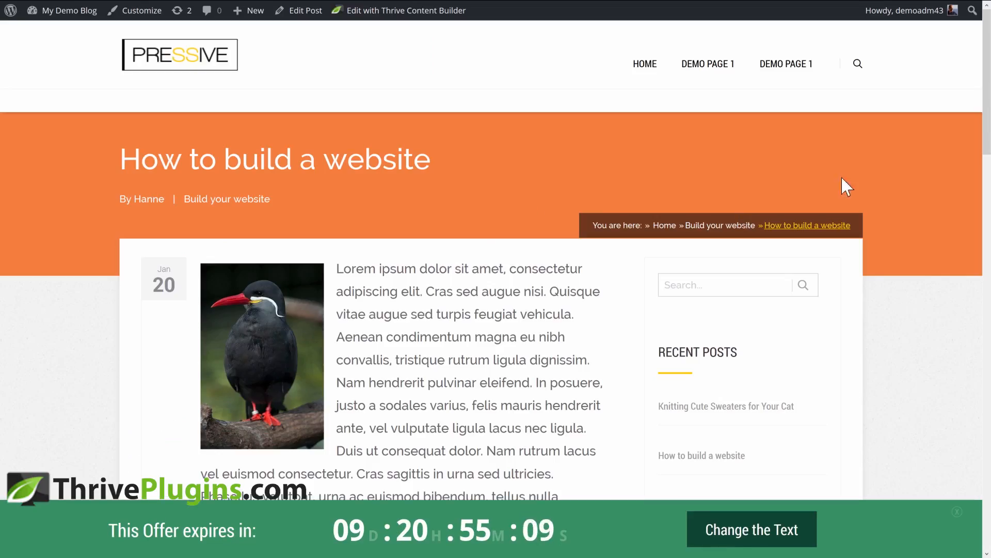
Examine the countdown ribbon and the sidebar countdown widget on the "How to build a website" post
left_click_drag(987, 112, 981, 179)
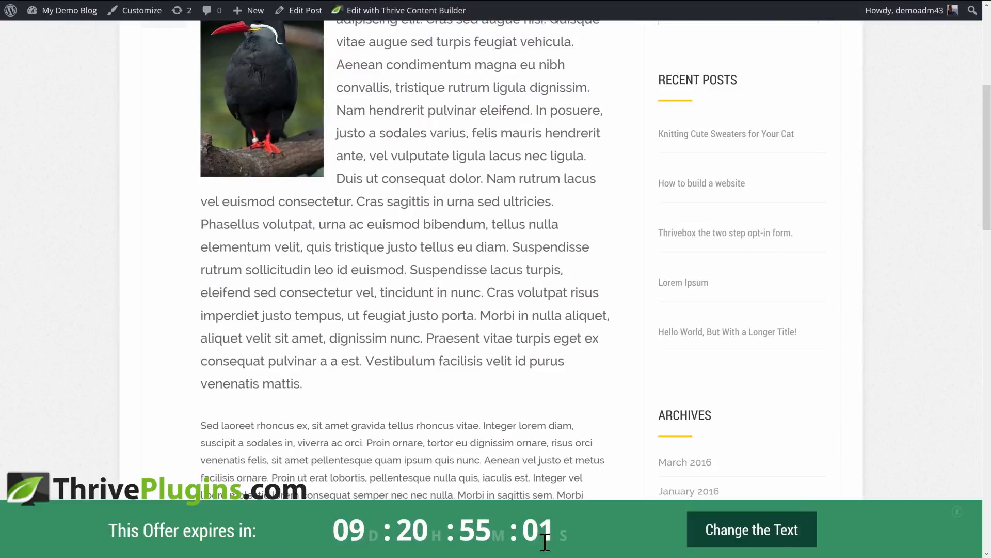
left_click(795, 537)
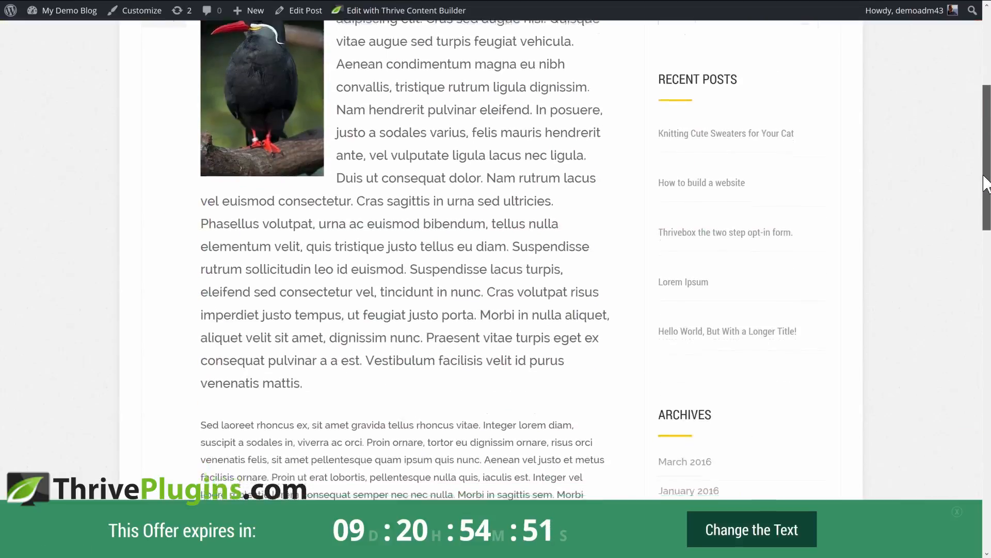
left_click_drag(987, 182, 976, 356)
scroll(911, 365, "down", 3)
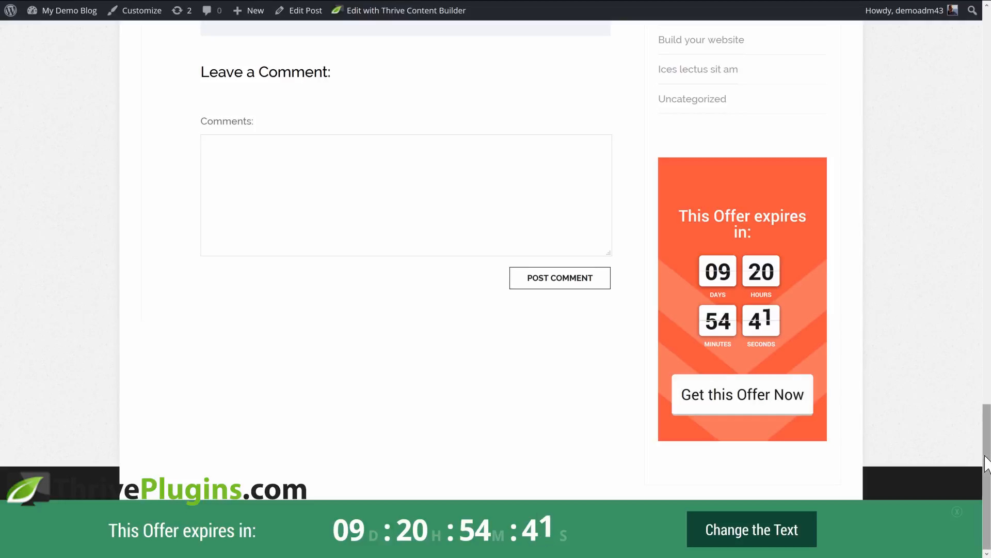
left_click_drag(985, 458, 962, 69)
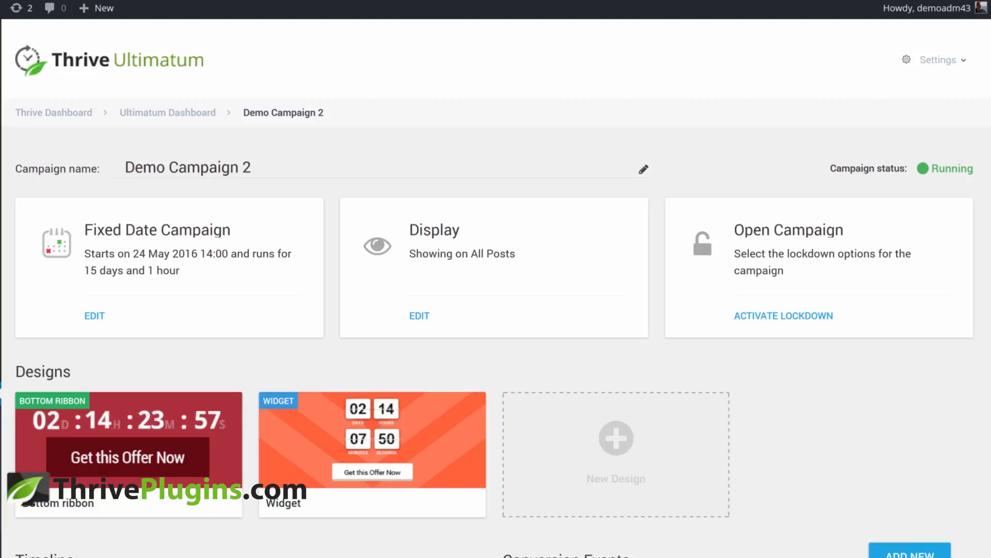
scroll(496, 289, "down", 2)
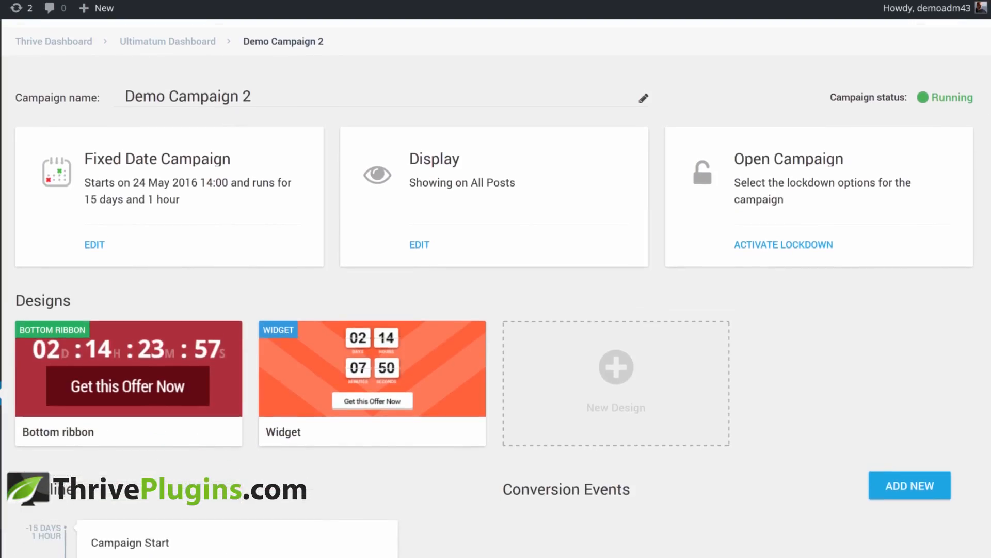
left_click(780, 276)
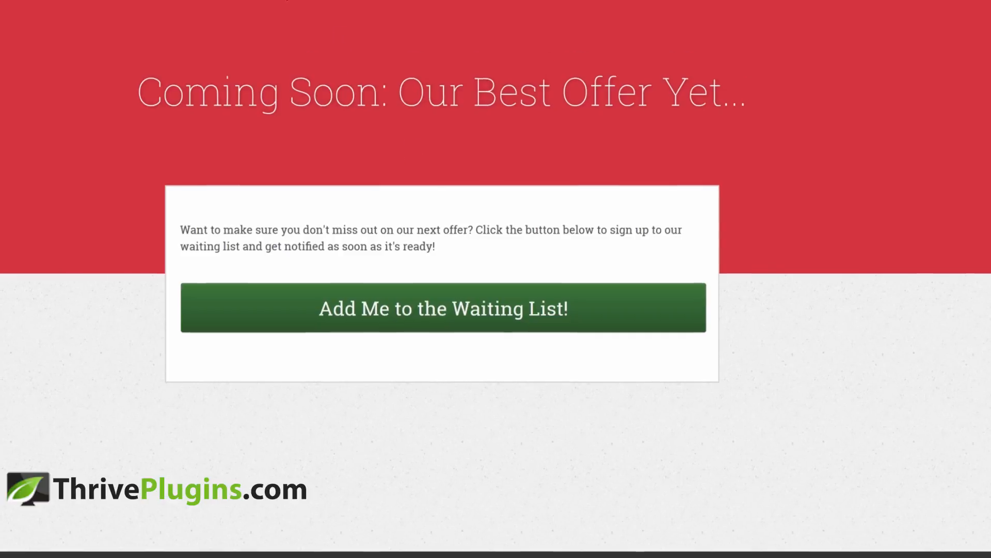
left_click(285, 2)
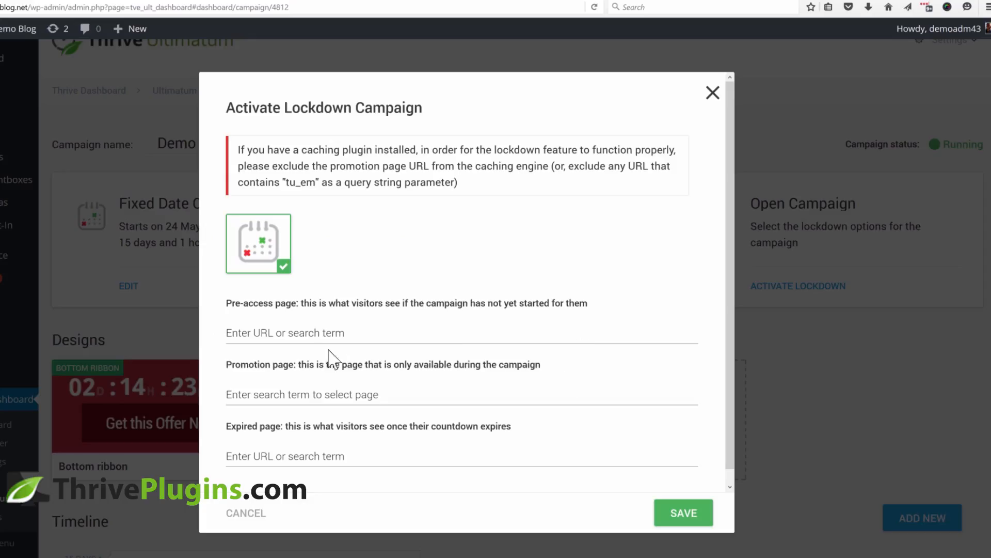
left_click(299, 332)
type("http://mydemoblog.net/evergreen-before-page/")
left_click(516, 368)
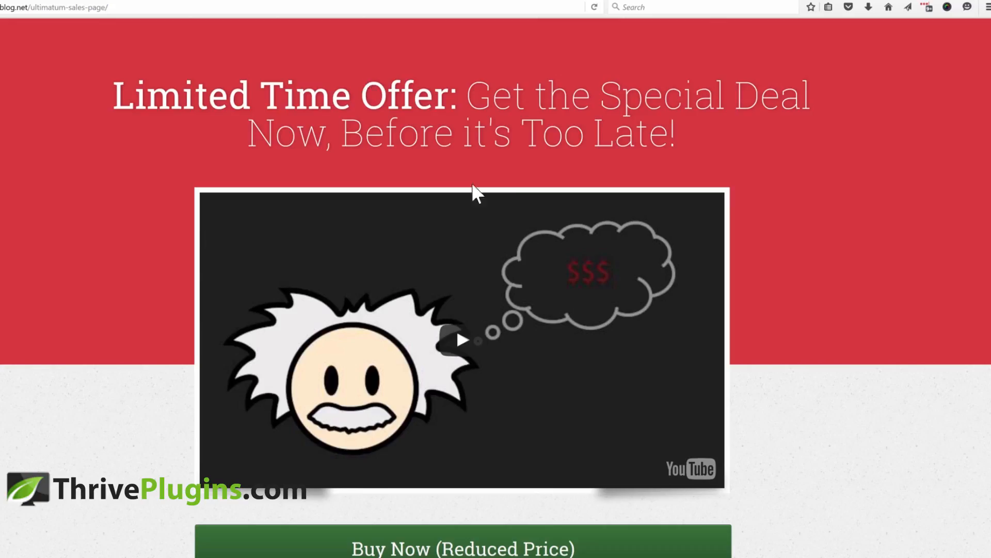
Review the sales page, search for "sales page" and choose Ultimatum Sales Page as the lockdown's promotion page
left_click_drag(985, 93, 960, 167)
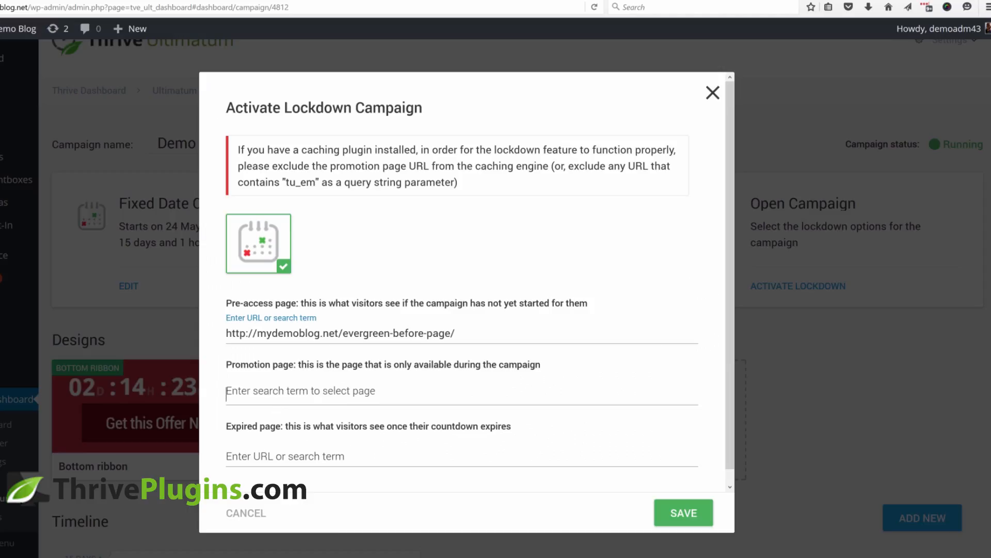
left_click(331, 395)
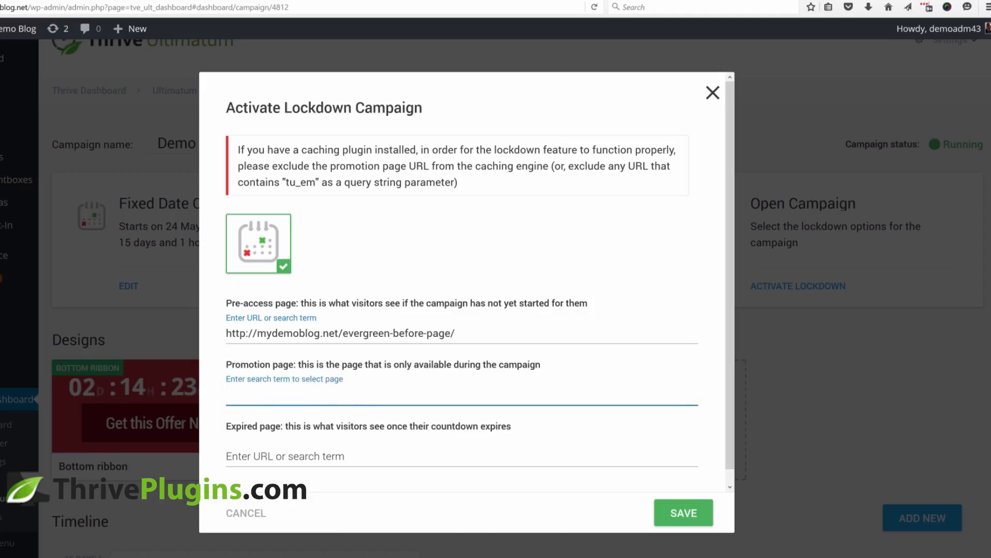
type("sales page")
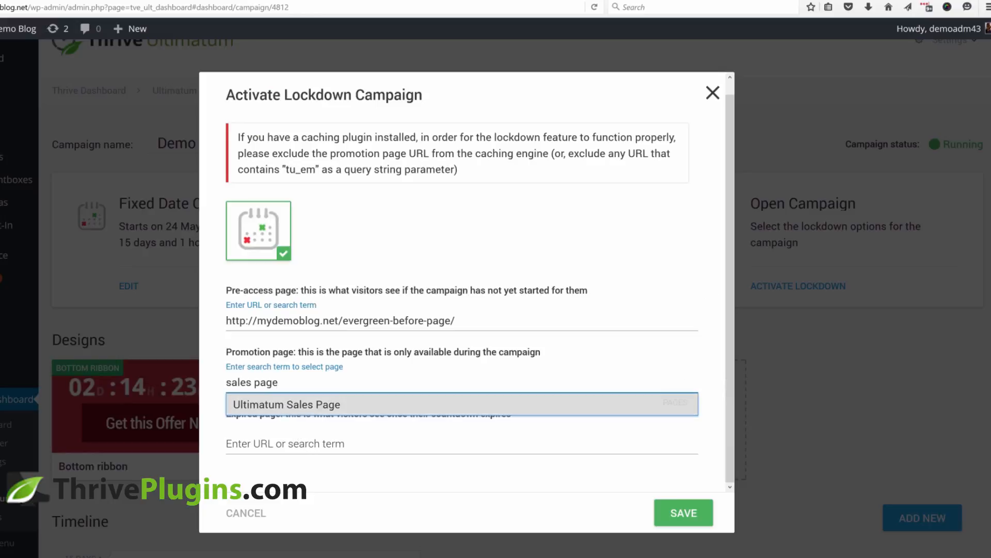
left_click(292, 404)
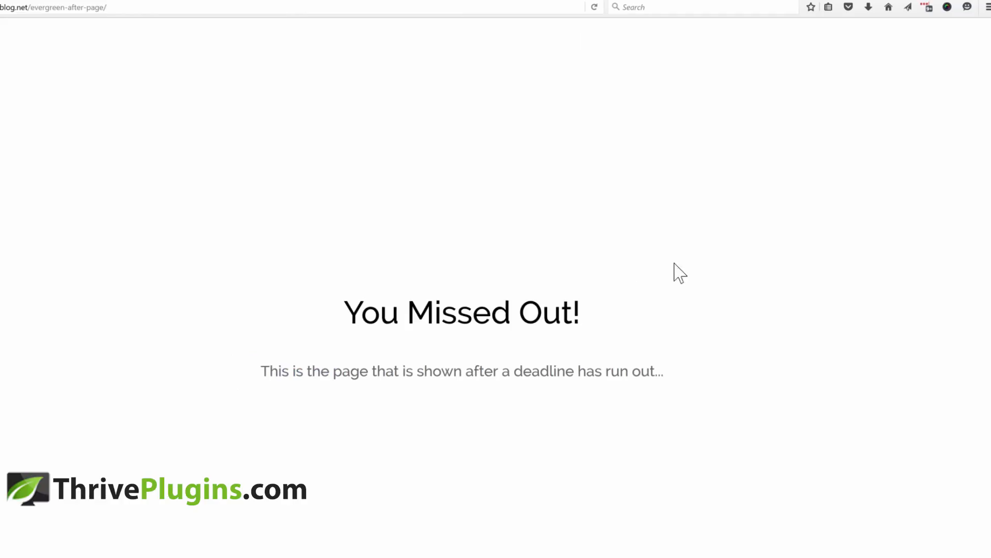
scroll(682, 295, "down", 2)
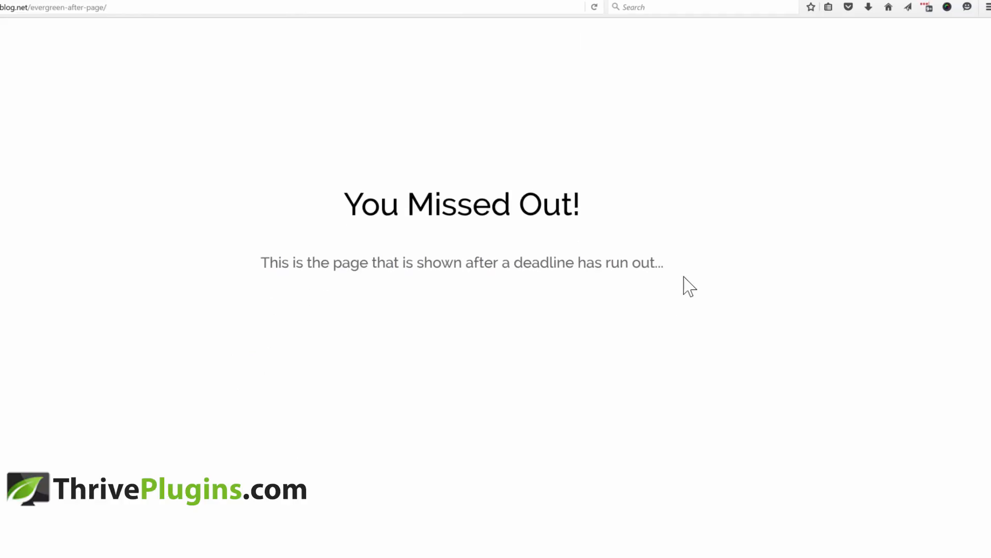
left_click(106, 7)
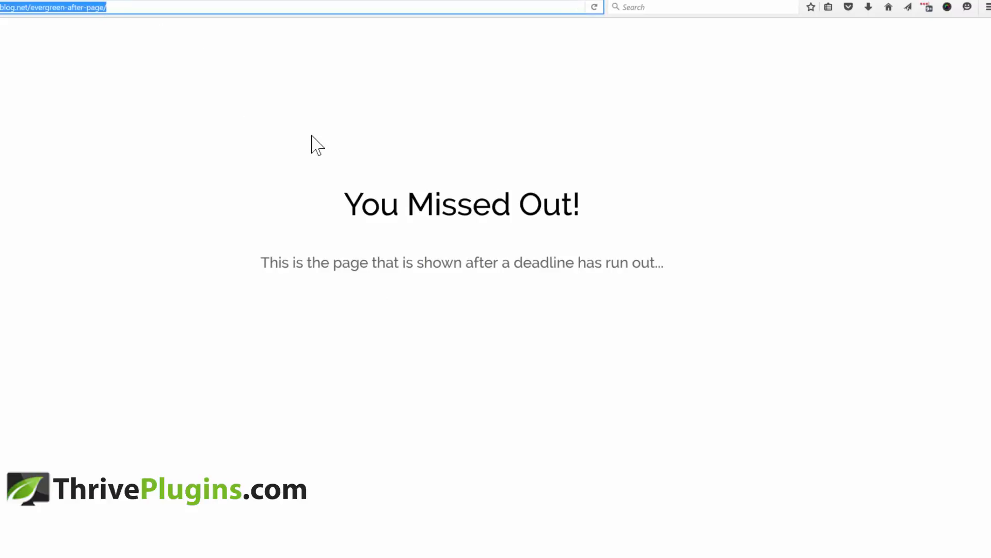
left_click(2, 1)
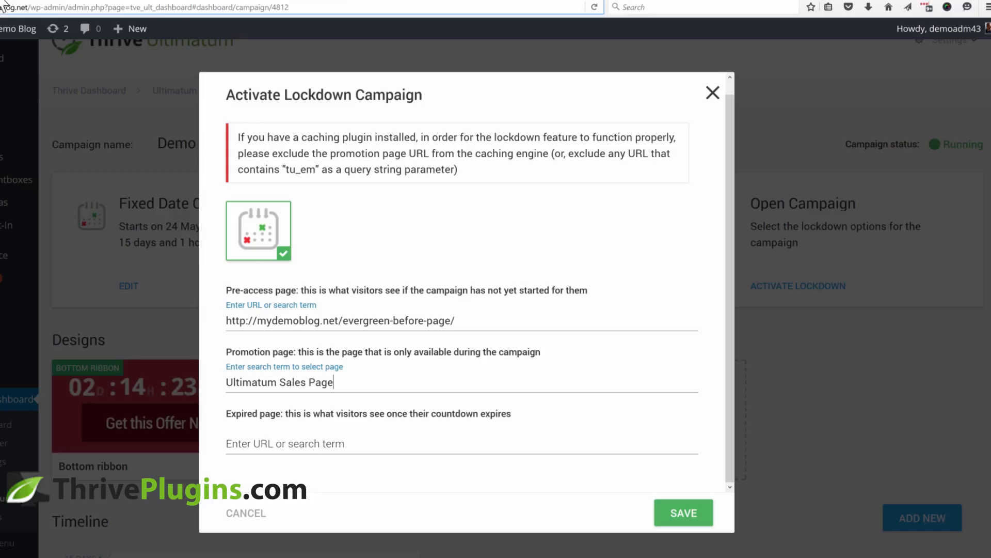
left_click(305, 444)
type("http://mydemoblog.net/evergreen-after-page/")
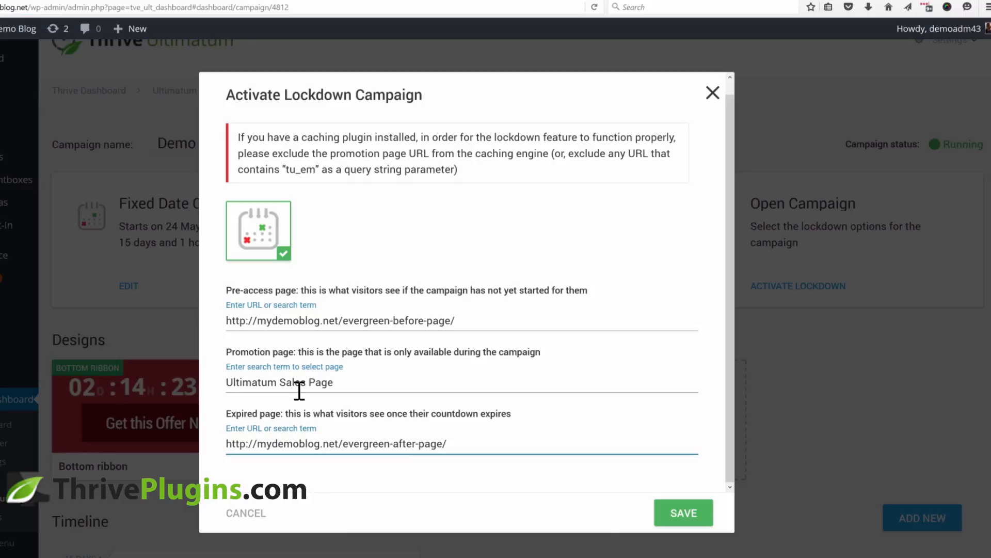
left_click(683, 513)
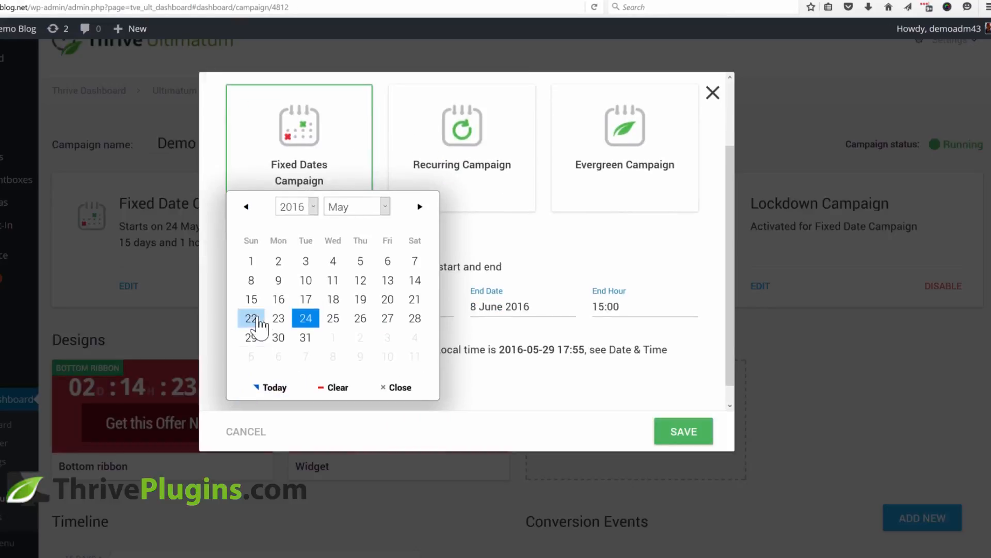
Set the fixed-date campaign's start date to 1 June 2016 and save the campaign dates
left_click(333, 337)
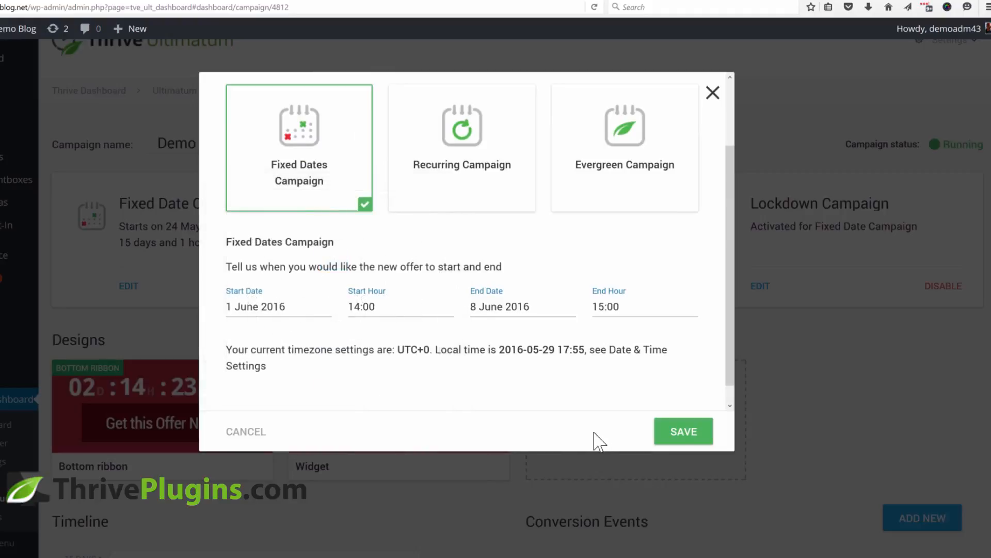
left_click(682, 434)
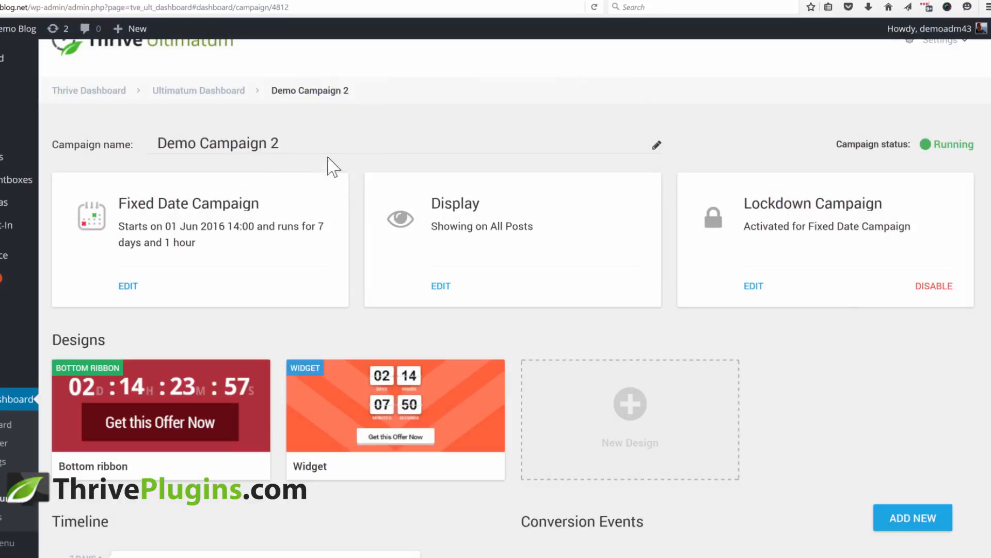
Copy the sales page address and open mydemoblog.net/ultimatum-sales-page/ in a new private browsing window to test the lockdown
left_click(323, 1)
left_click(68, 10)
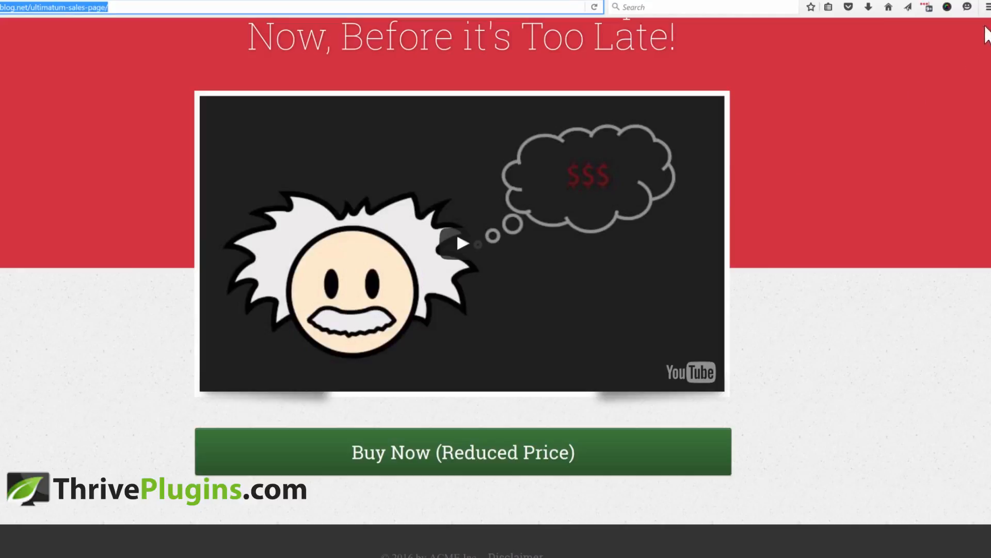
left_click(987, 7)
left_click(933, 92)
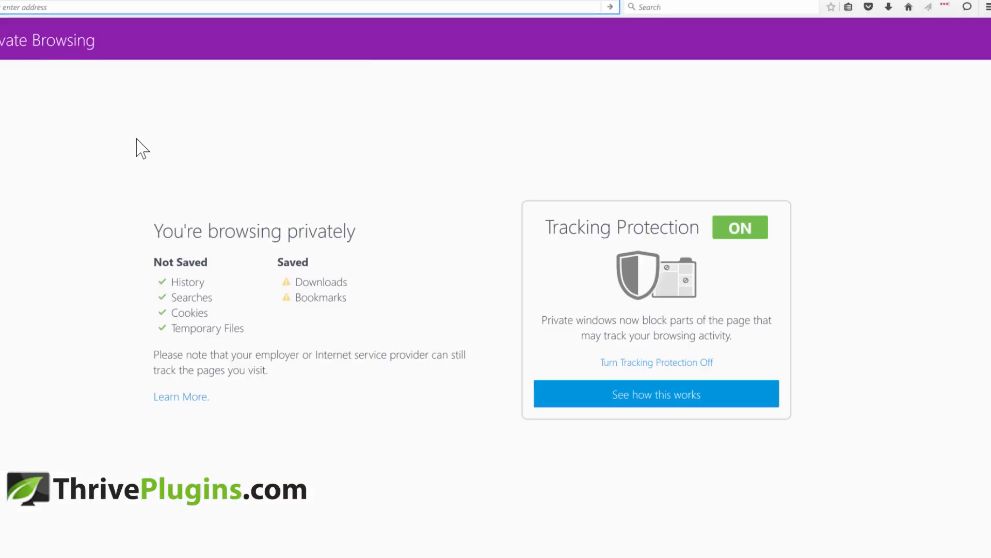
type("mydemoblog.net/ultimatum-sales-page/")
key("Return")
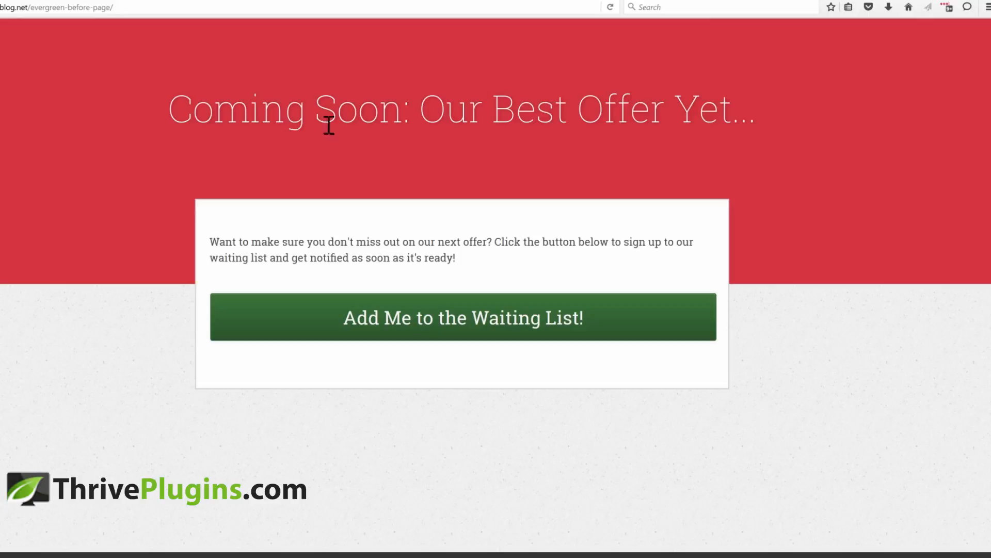
Open and dismiss the waiting list sign-up form, and view the Limited Time Offer sales page in the regular window
left_click(476, 304)
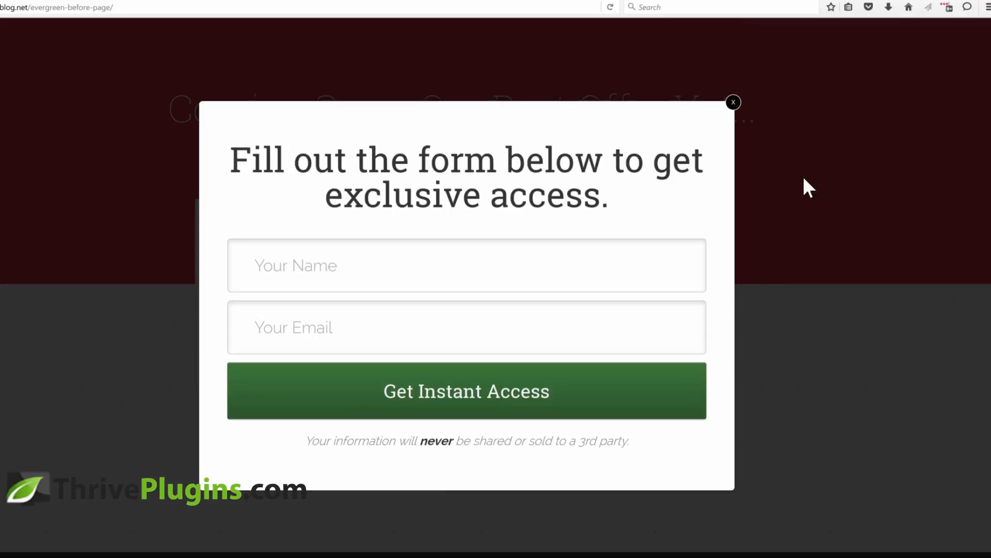
left_click(739, 106)
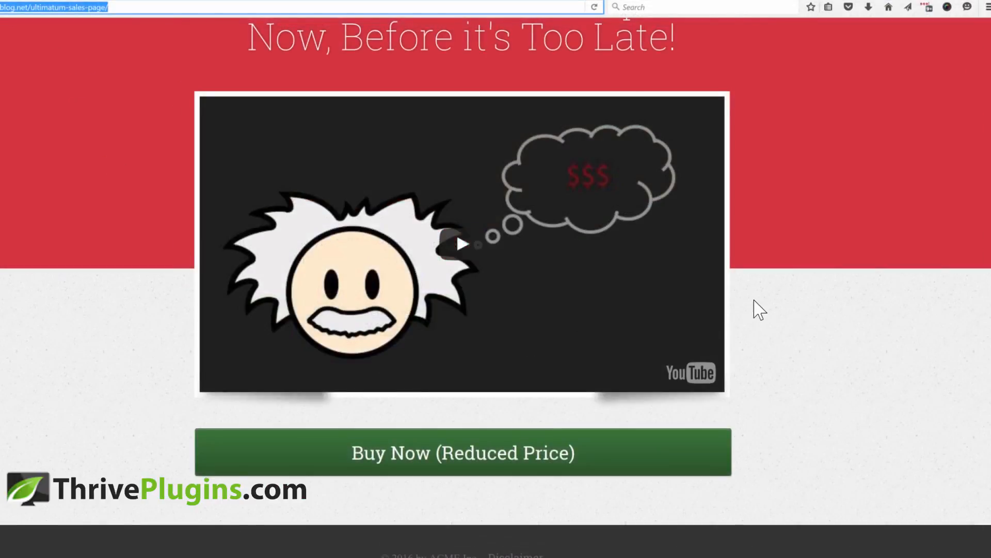
scroll(712, 222, "up", 2)
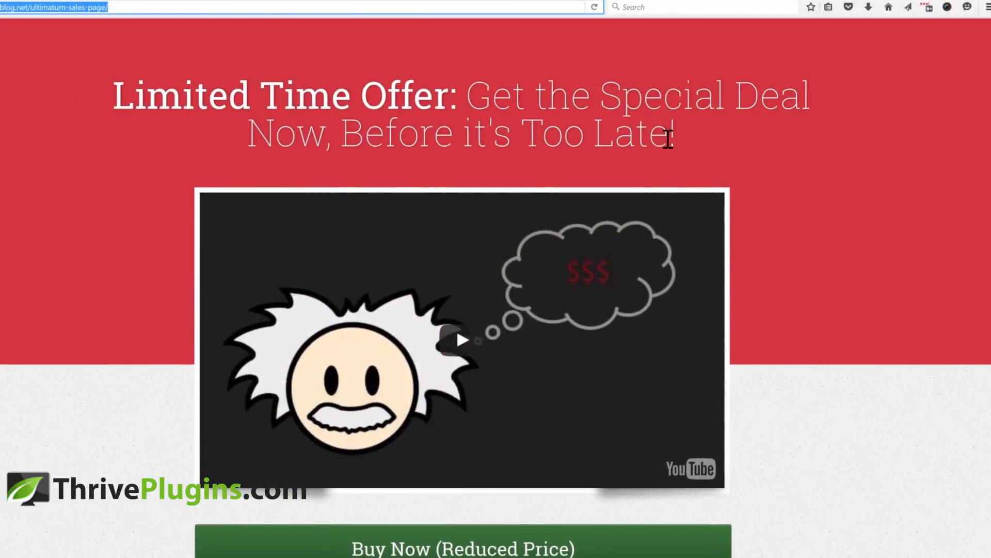
left_click(798, 257)
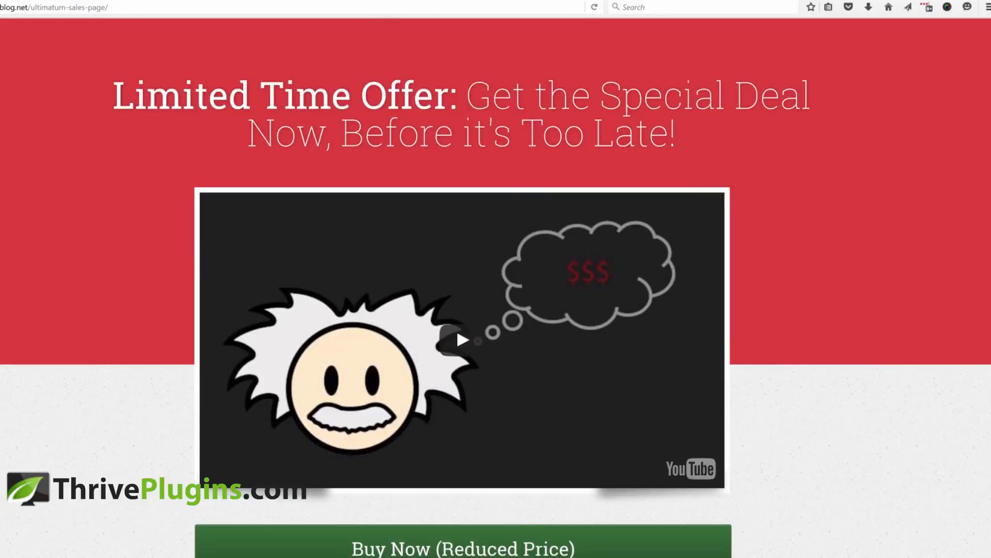
Start a conversion event for Demo Campaign 2 triggered by a visit to "Confirmation Page: Thank You For Your Purchase!"
left_click(448, 0)
left_click(707, 211)
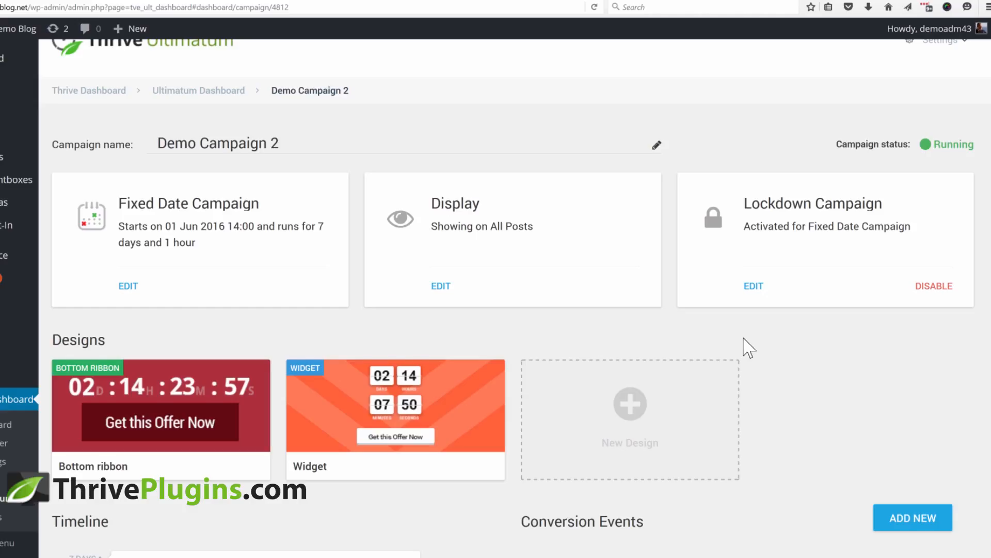
scroll(748, 347, "down", 3)
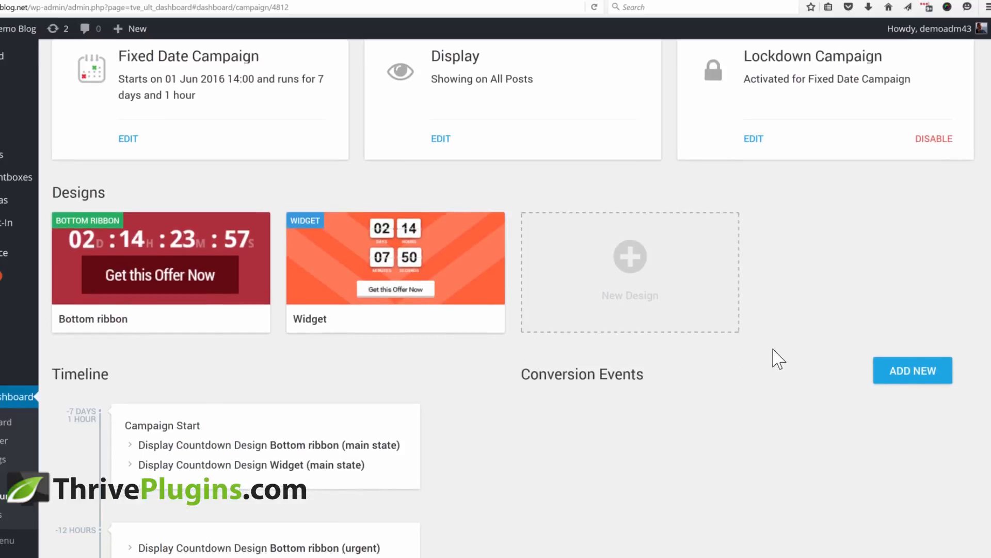
scroll(764, 356, "down", 2)
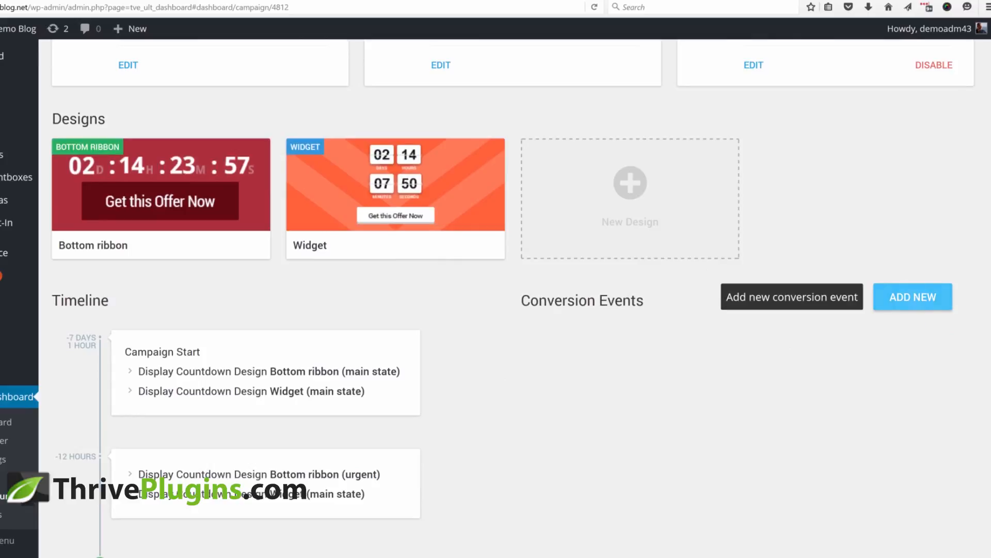
left_click(913, 305)
left_click(336, 176)
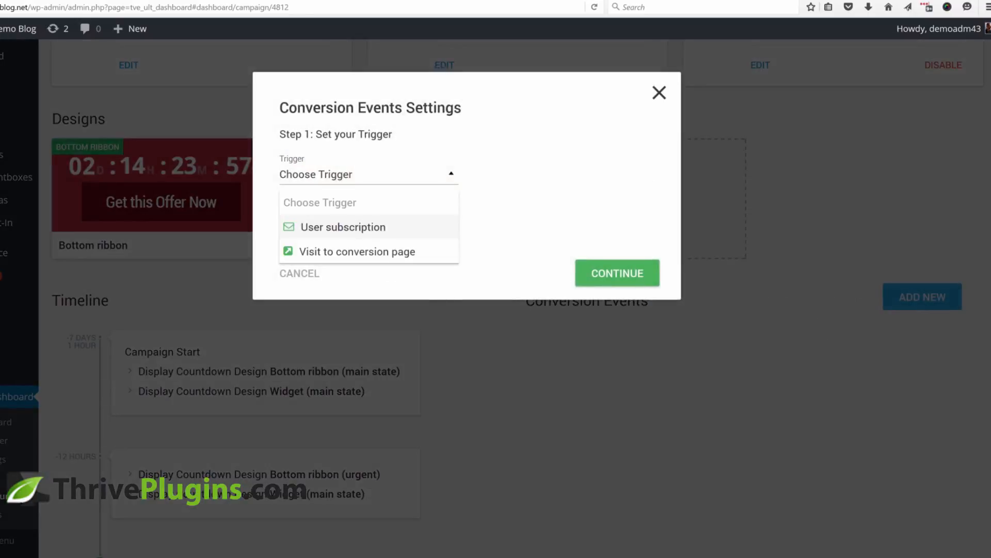
left_click(328, 251)
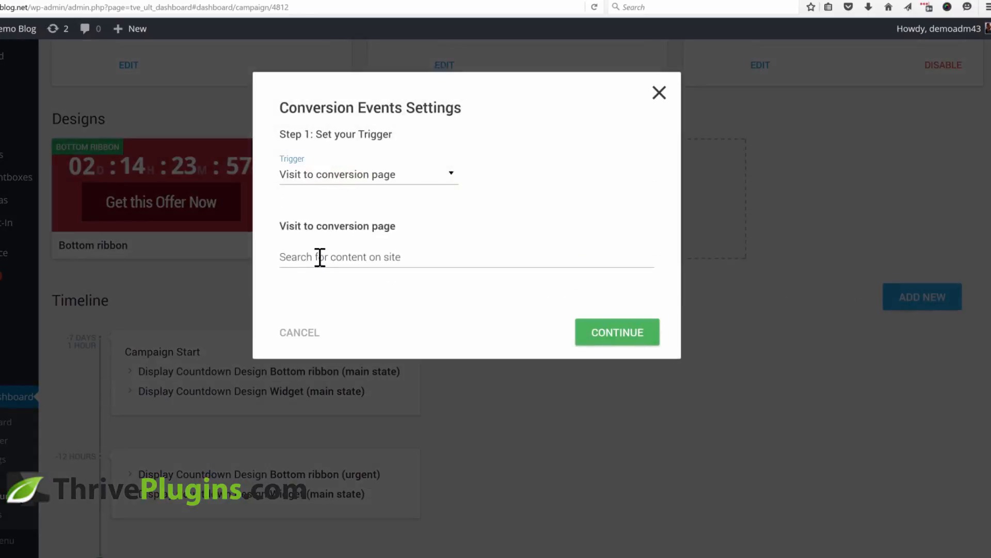
left_click(379, 258)
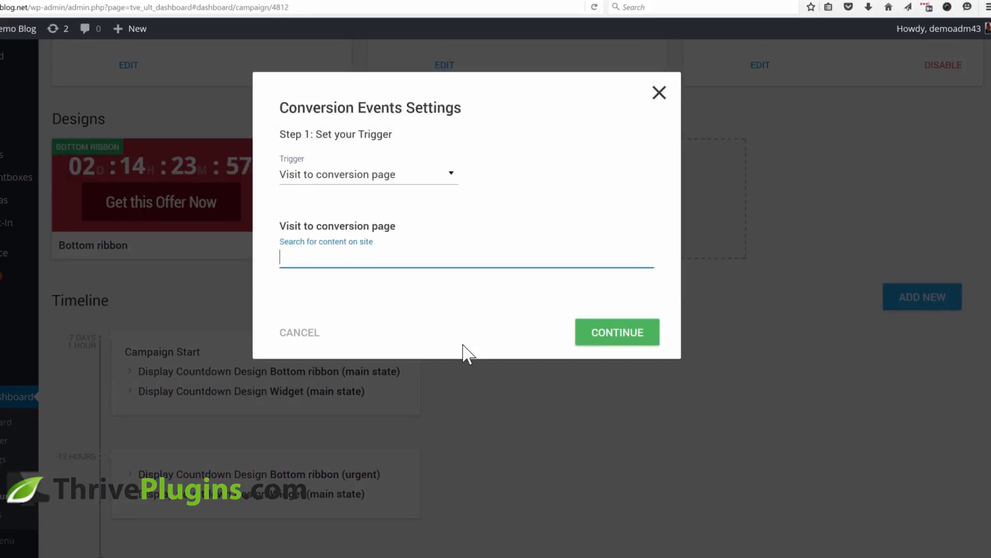
type("confirm")
left_click(389, 281)
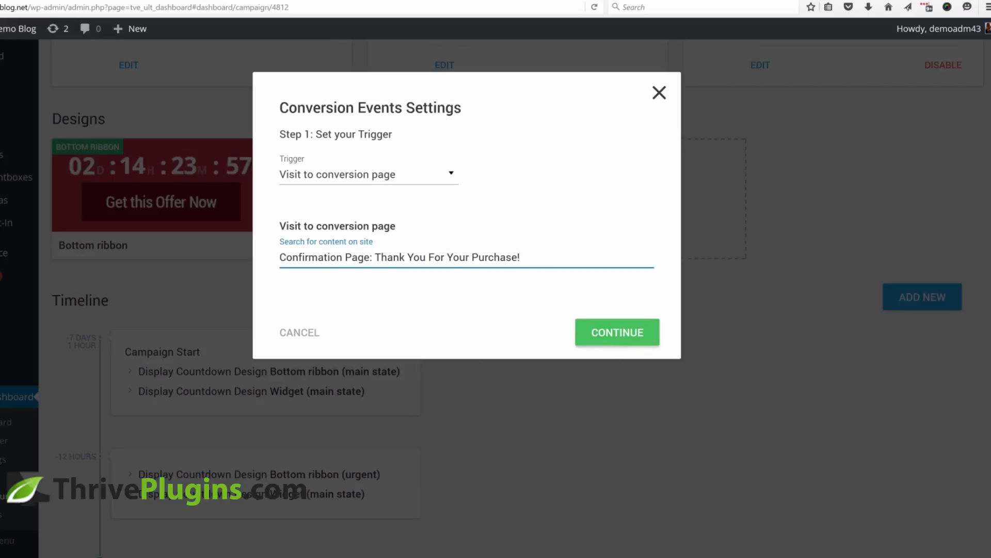
left_click(618, 332)
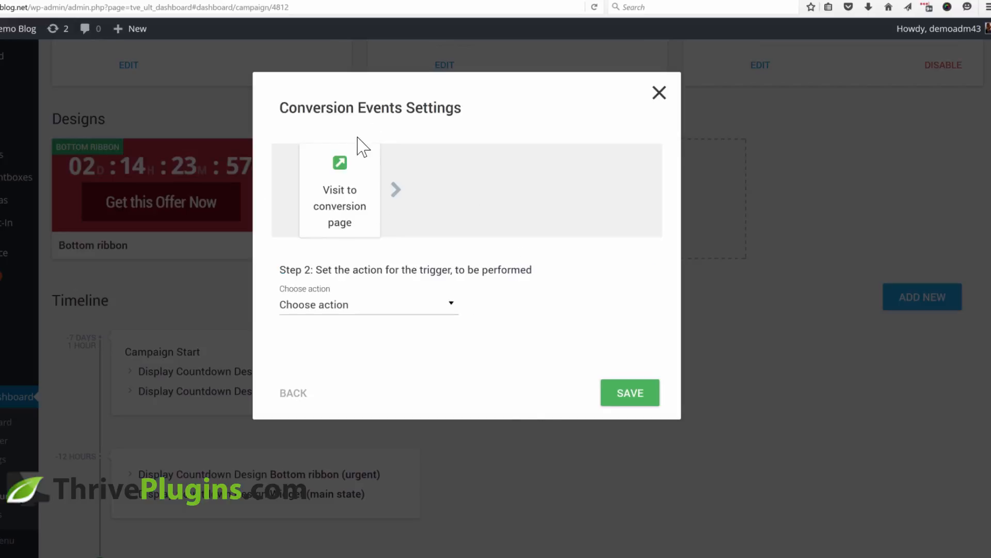
Set the conversion event's action to End Campaign and save the event
left_click(369, 304)
left_click(319, 356)
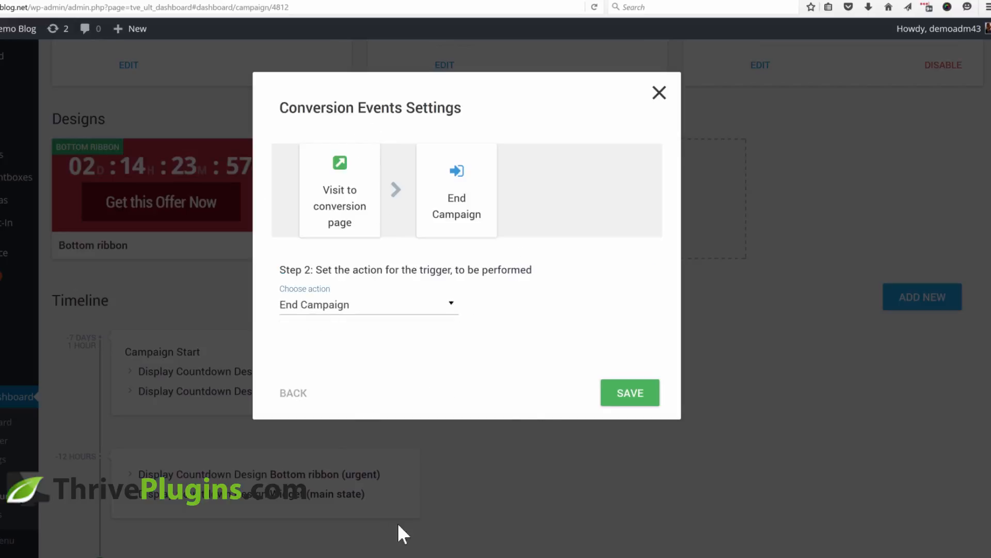
left_click(622, 397)
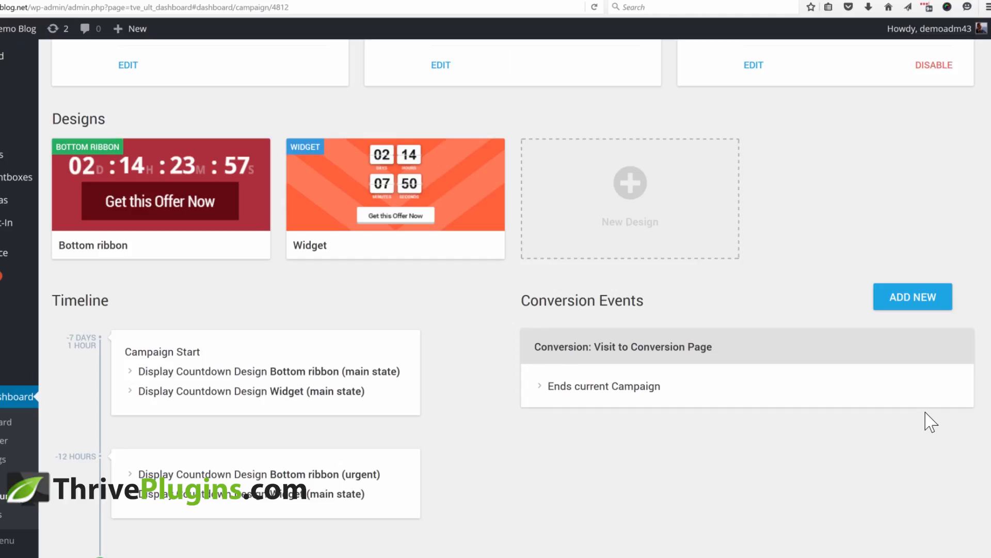
Review the "How to build a website" post and examine its countdown ribbon and sidebar widget
scroll(774, 416, "down", 3)
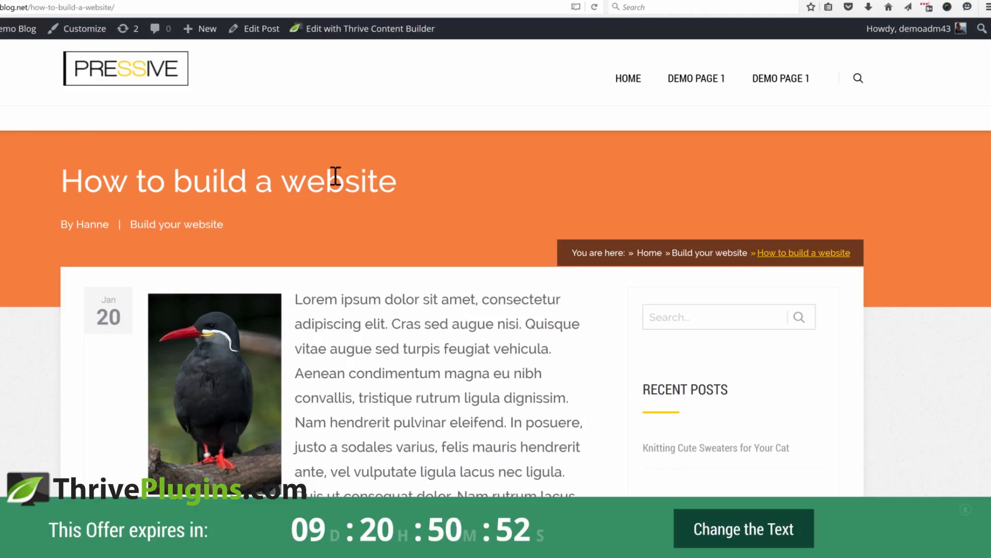
scroll(542, 235, "down", 8)
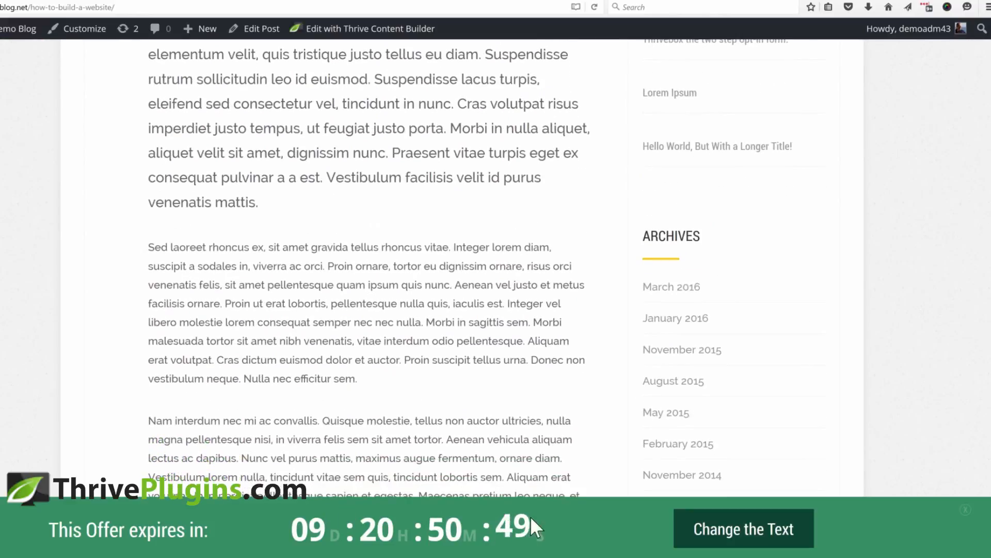
scroll(549, 380, "down", 12)
scroll(729, 294, "up", 5)
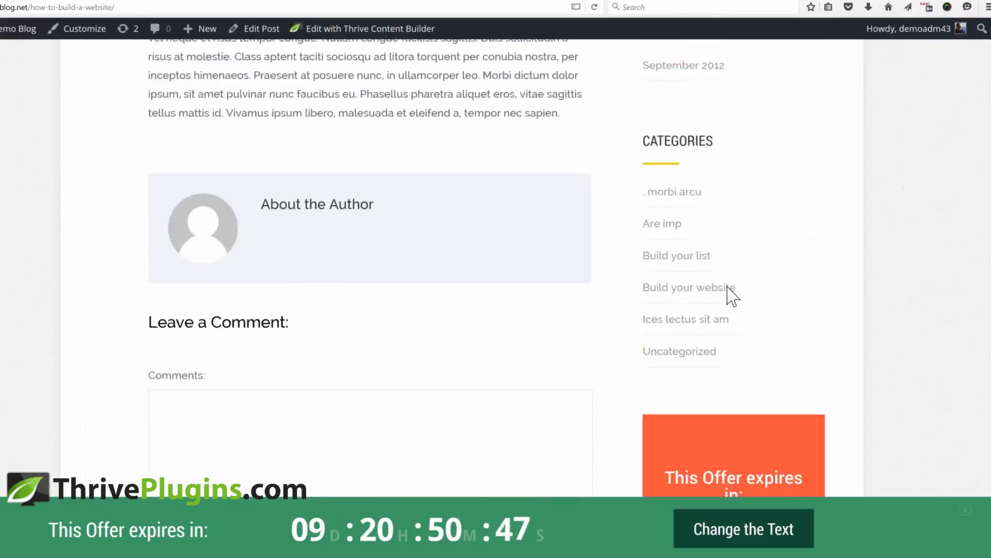
scroll(732, 297, "up", 10)
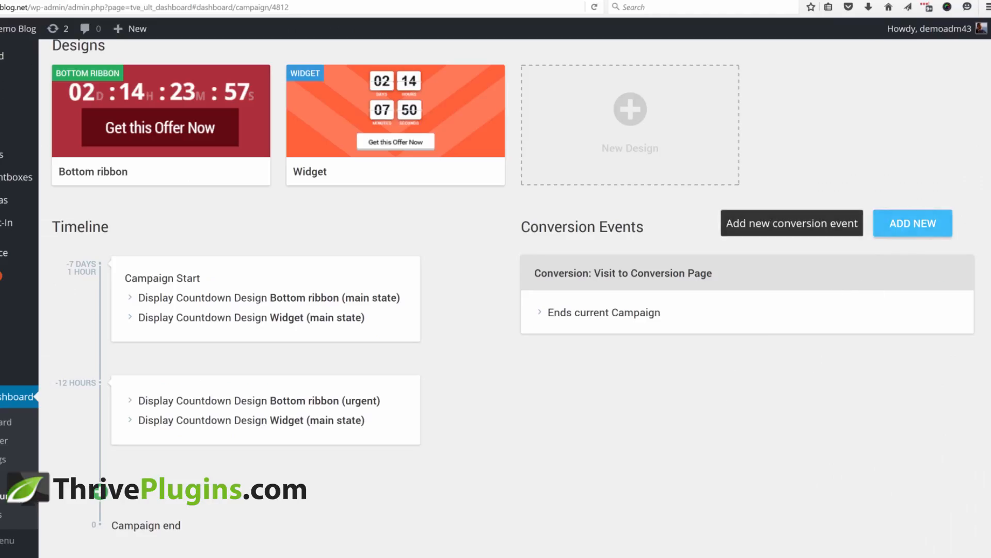
Start another conversion event with a user subscription trigger tied to the Demo shortcode
left_click(896, 230)
left_click(339, 174)
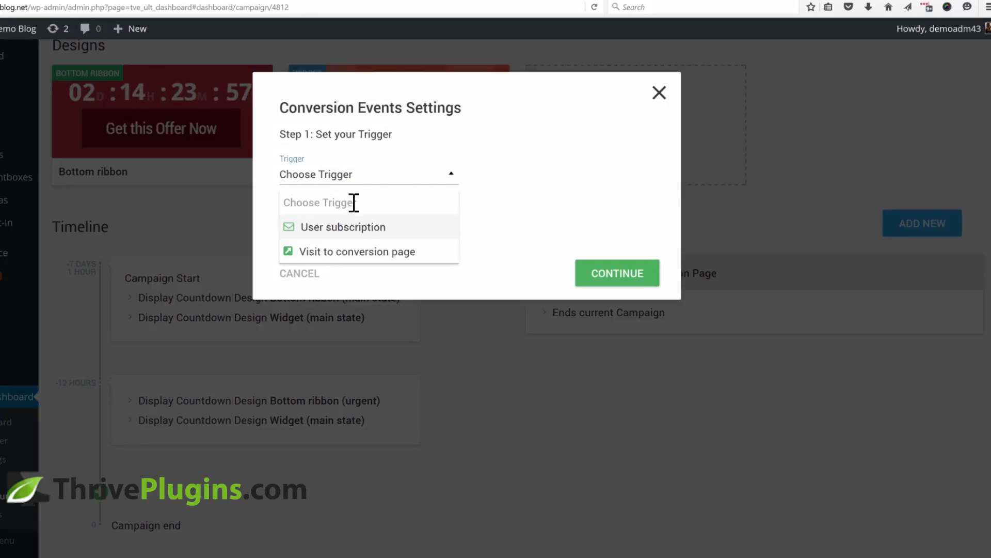
left_click(357, 251)
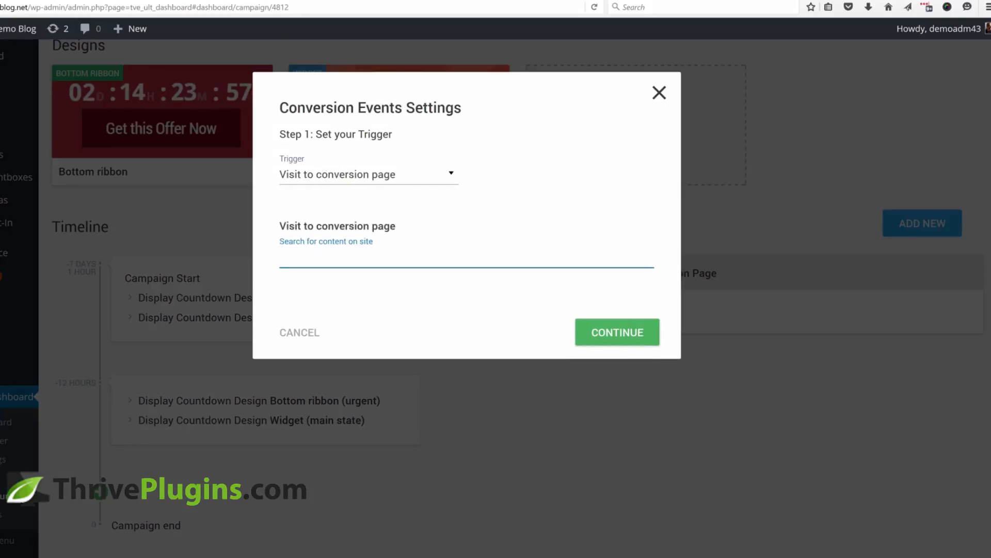
left_click(341, 227)
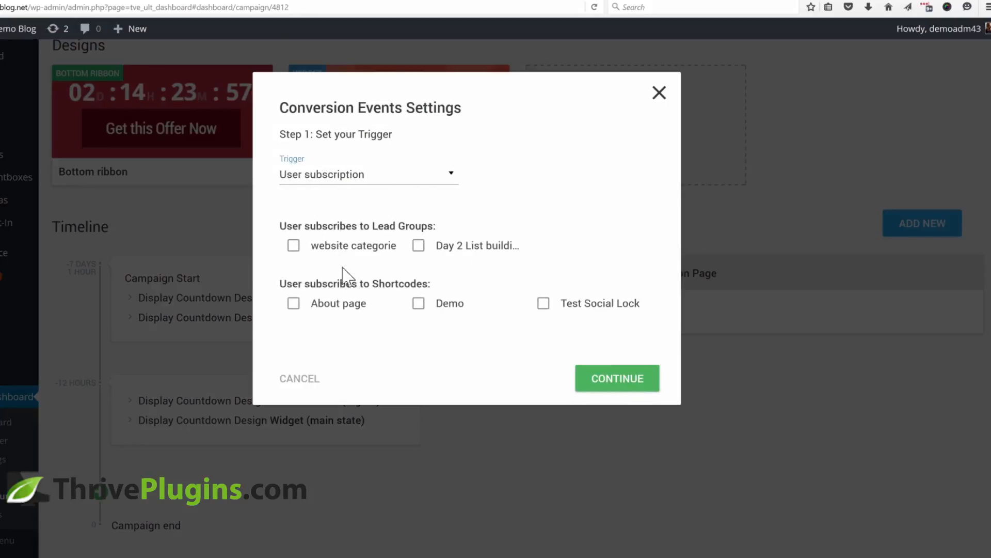
left_click(418, 303)
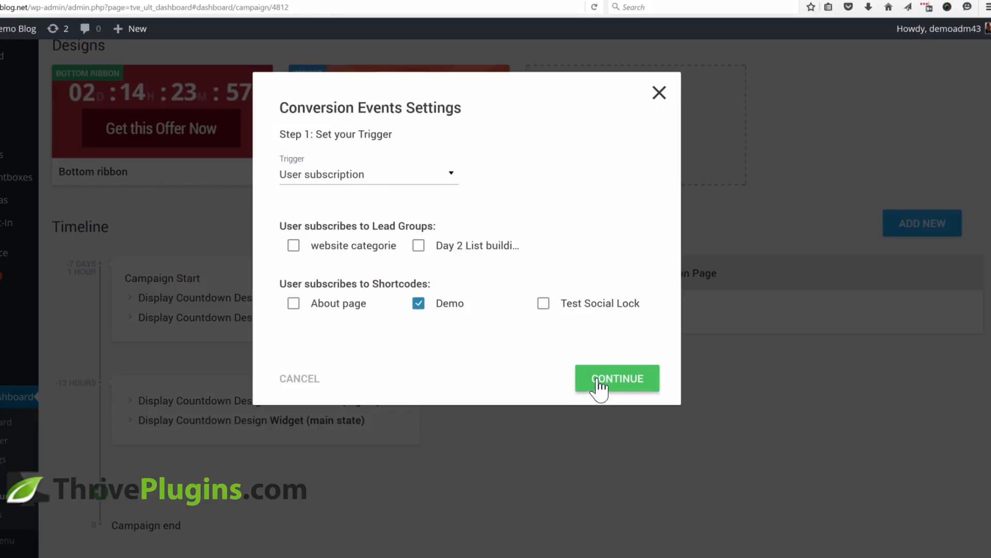
left_click(617, 378)
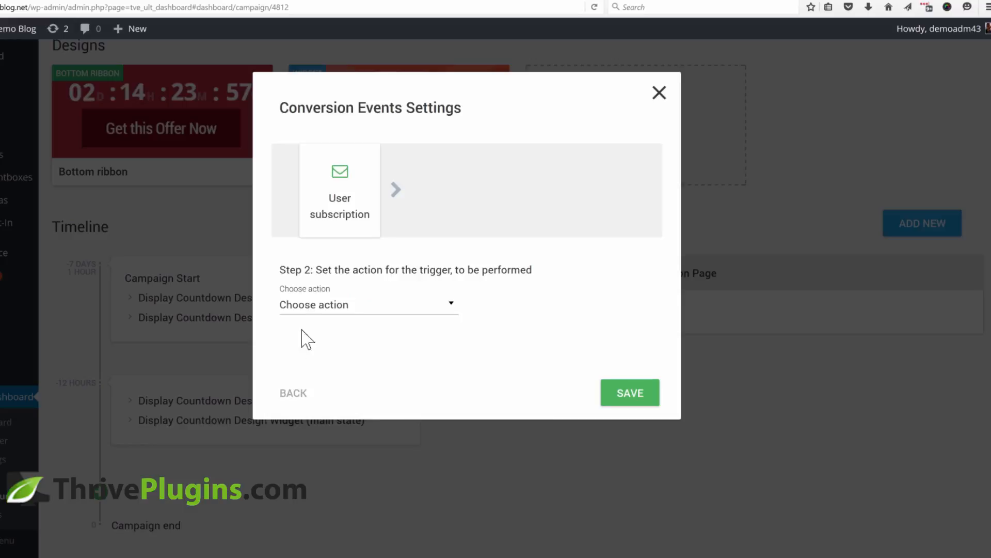
Try the Move to another Campaign action with Demo Campaign as the target, and close the conversion event settings
left_click(327, 305)
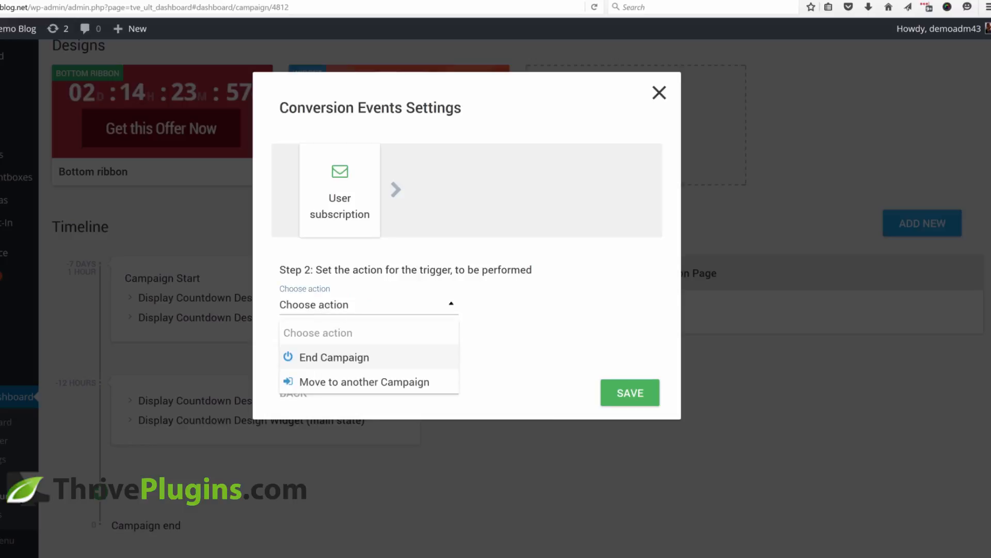
left_click(340, 382)
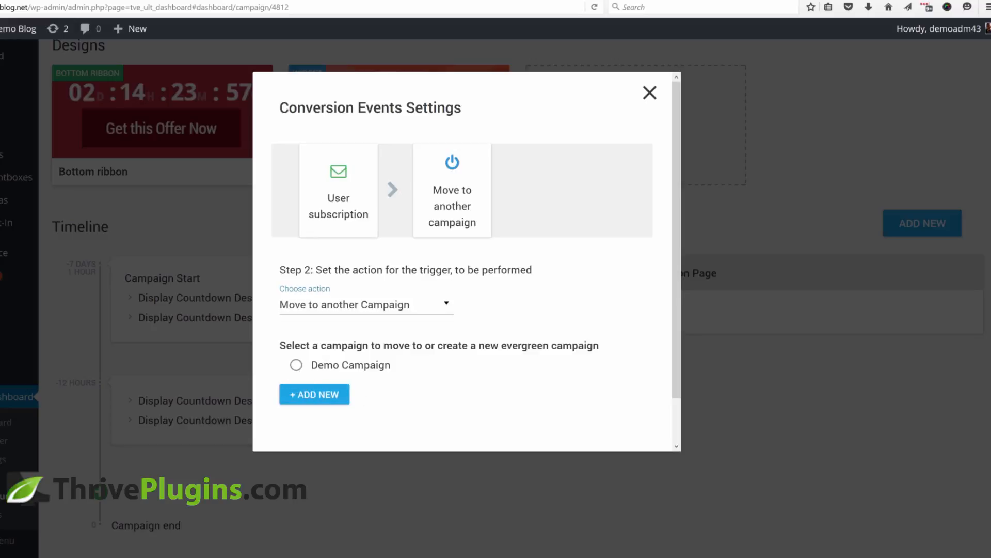
left_click(296, 365)
left_click(650, 31)
Switch Demo Campaign 2 to an Evergreen Campaign in its settings and set the duration to 5 days
scroll(733, 243, "up", 6)
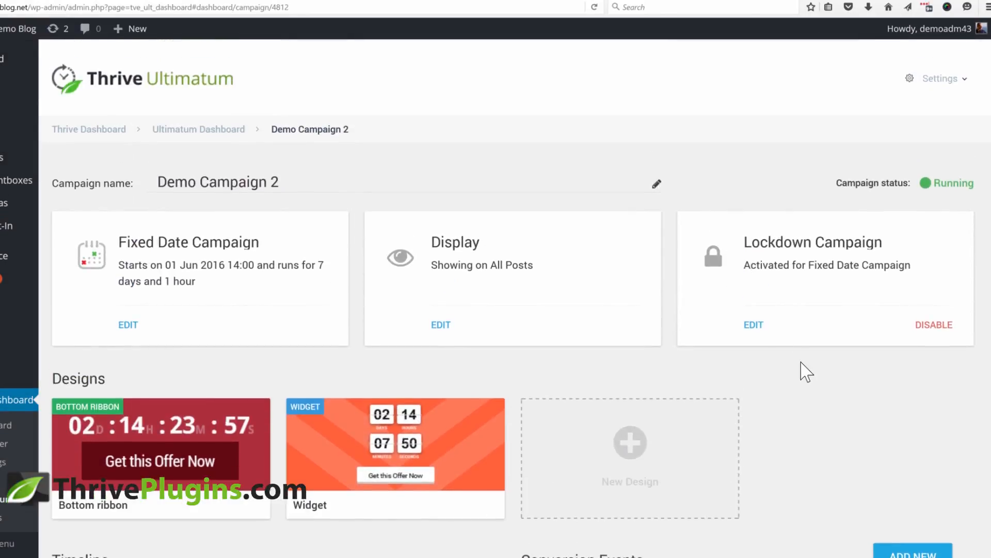
scroll(806, 367, "down", 2)
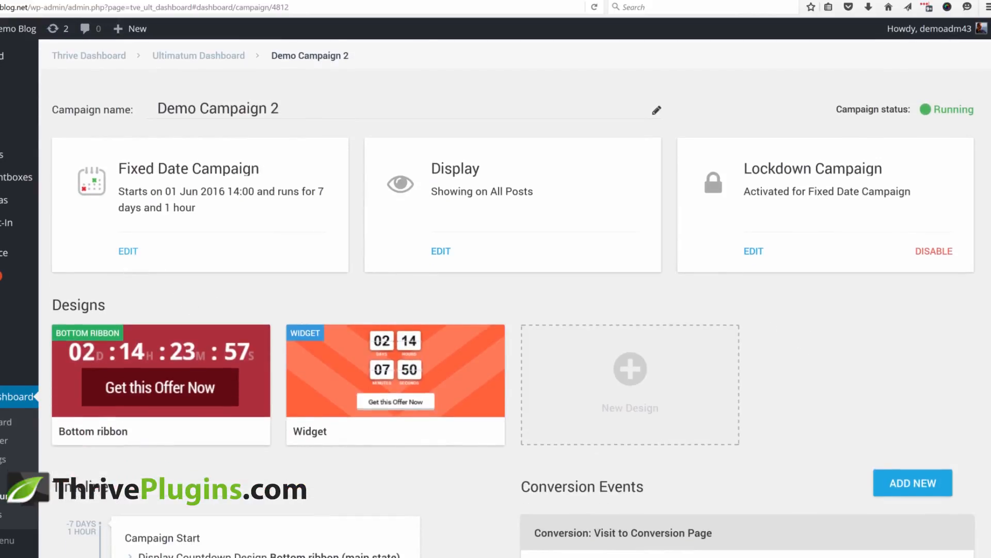
left_click(129, 251)
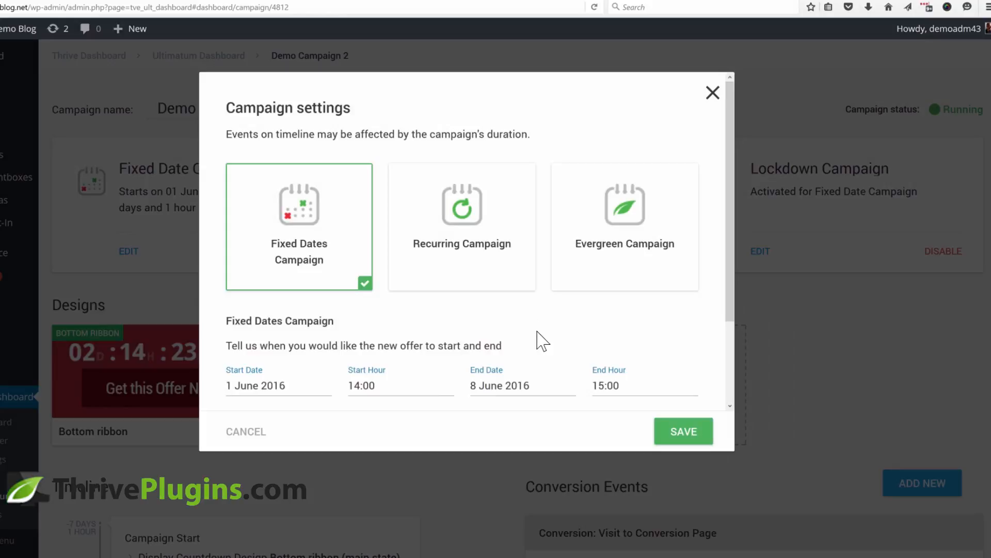
left_click(614, 279)
scroll(571, 317, "down", 2)
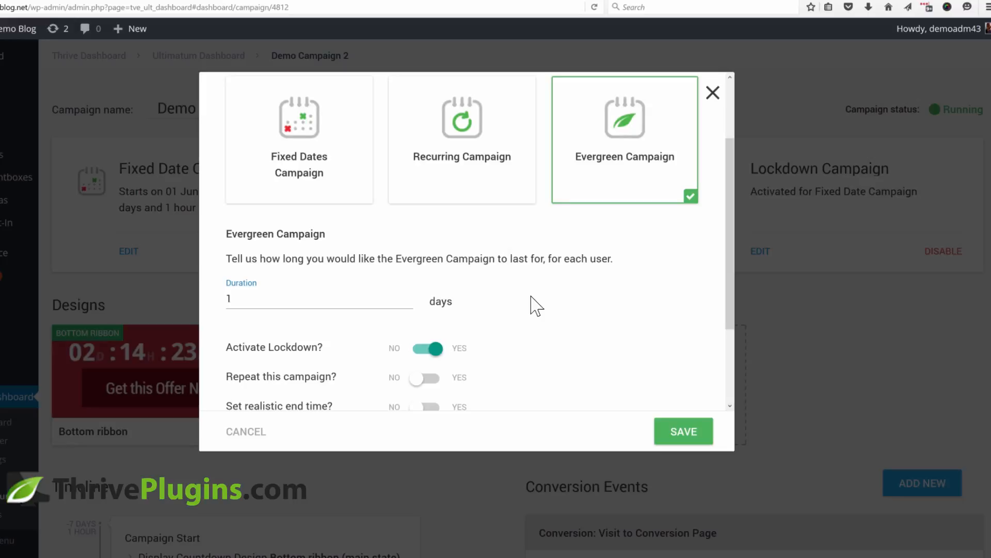
left_click(232, 298)
left_click_drag(232, 299, 206, 336)
type("5")
left_click(551, 307)
Turn Activate Lockdown off and back on to compare the evergreen campaign's available trigger types
scroll(557, 305, "down", 3)
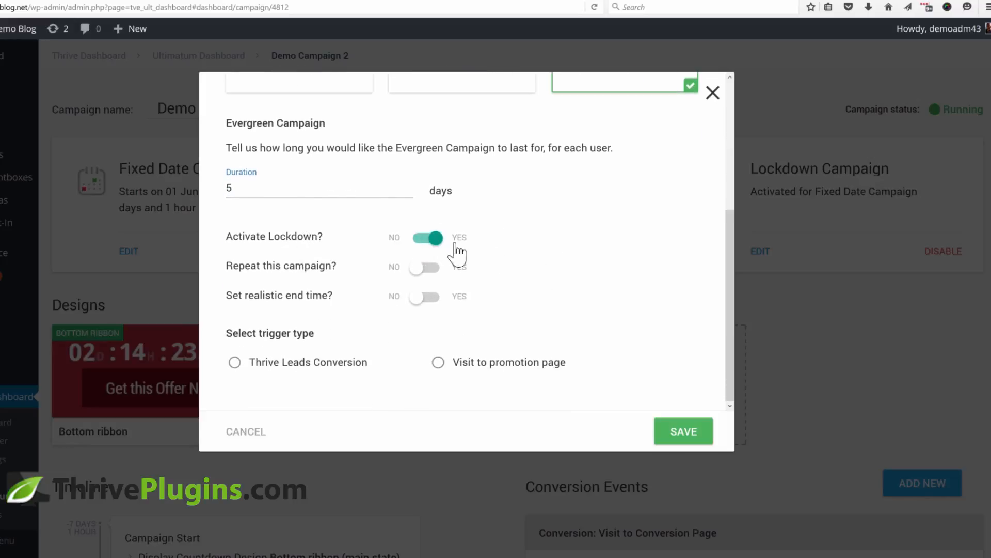
left_click(427, 241)
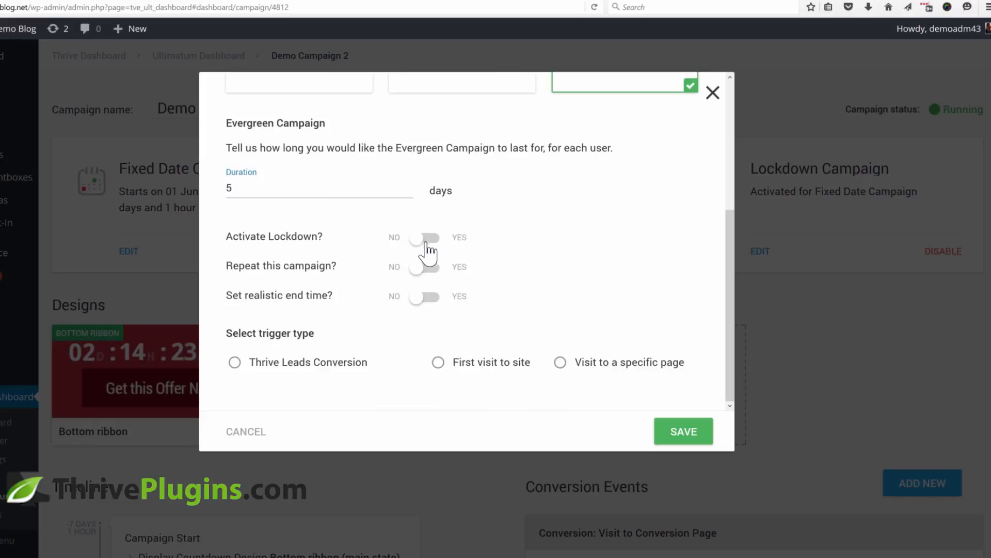
left_click(428, 251)
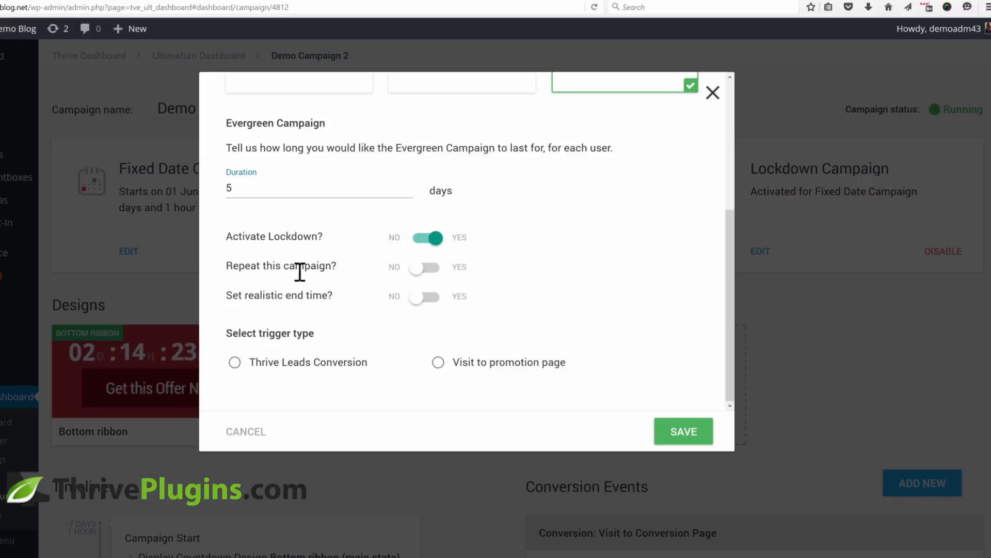
Turn on the realistic end time for the evergreen campaign and set it to end at 22:00
left_click(426, 298)
scroll(522, 259, "down", 1)
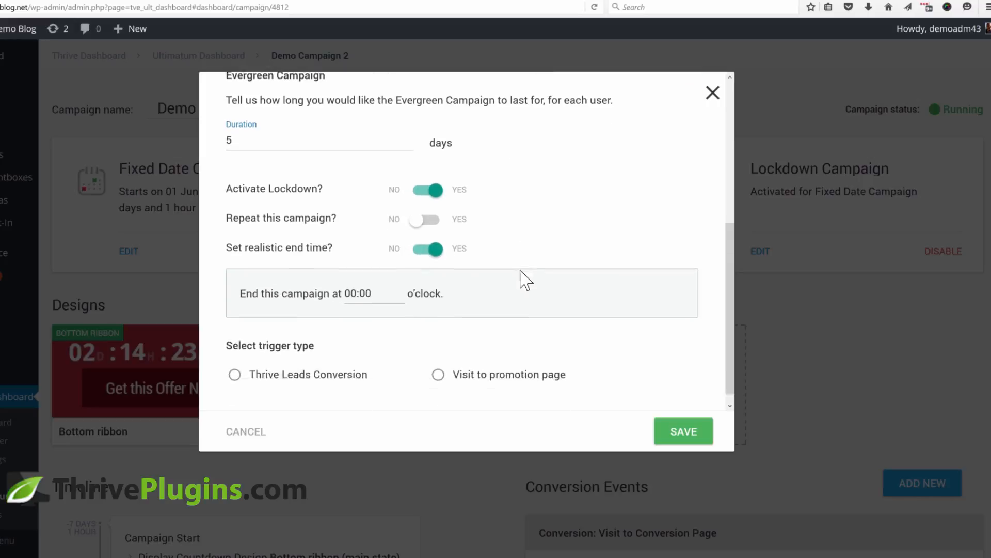
left_click(357, 281)
scroll(379, 346, "down", 3)
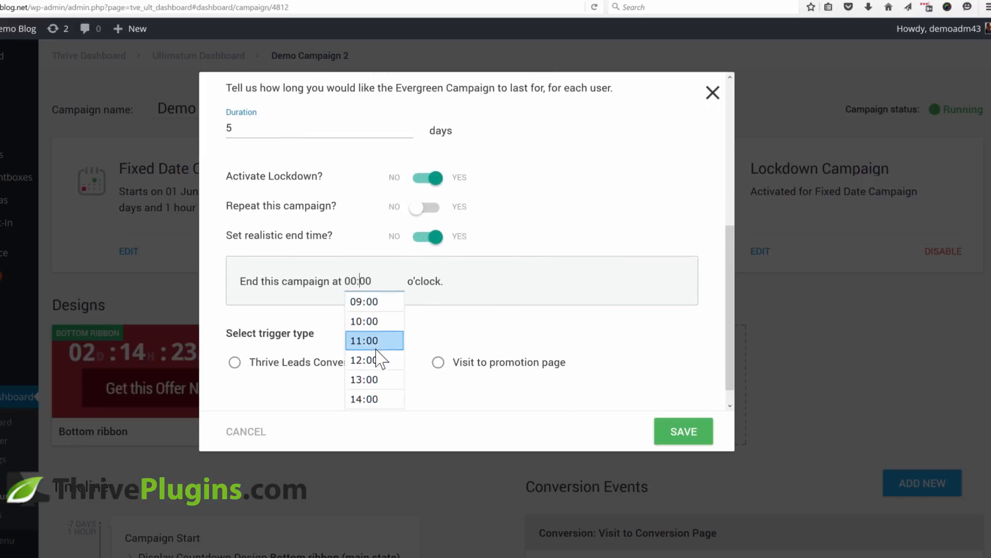
scroll(379, 358, "down", 3)
scroll(377, 398, "down", 1)
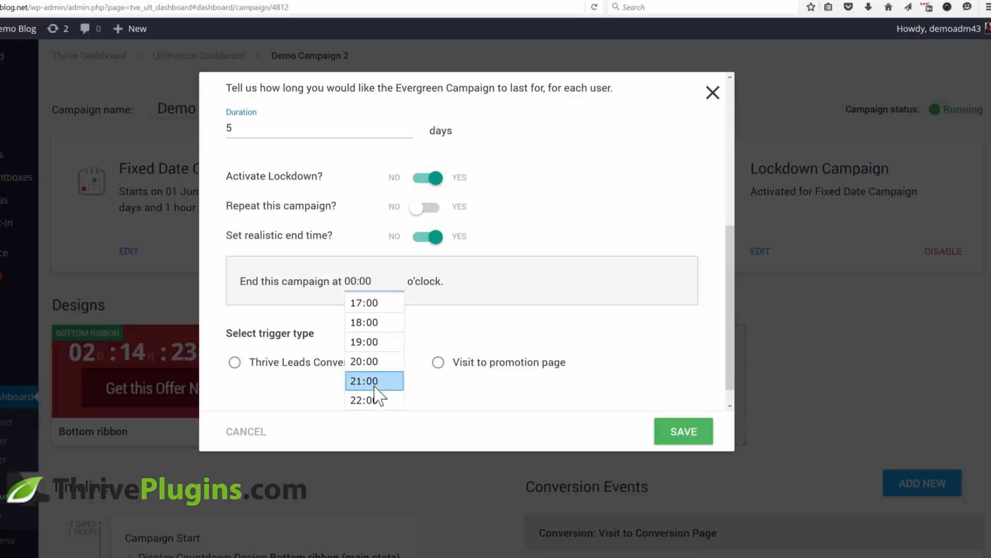
left_click(374, 402)
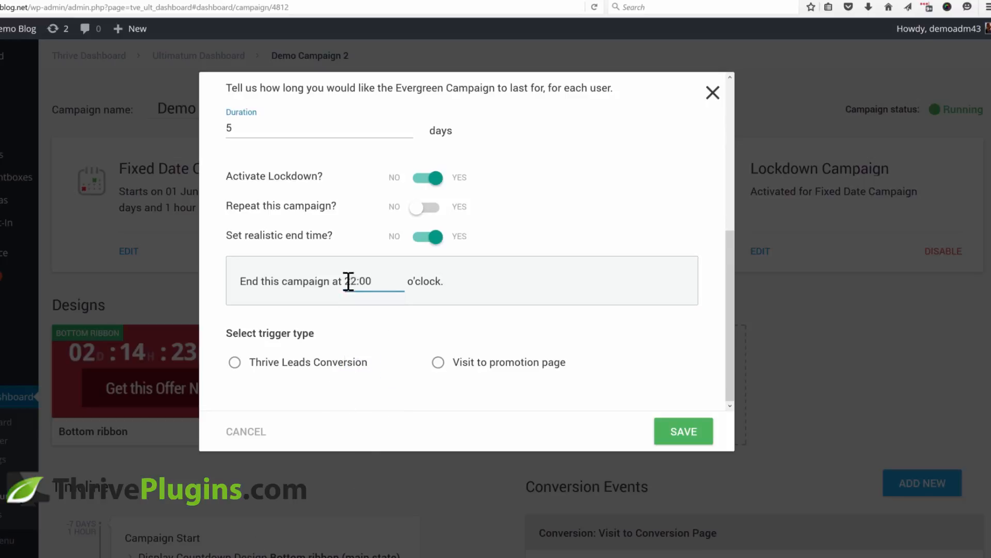
left_click(515, 308)
Compare the two trigger types, choose Visit to promotion page, and save the evergreen campaign settings
left_click(439, 363)
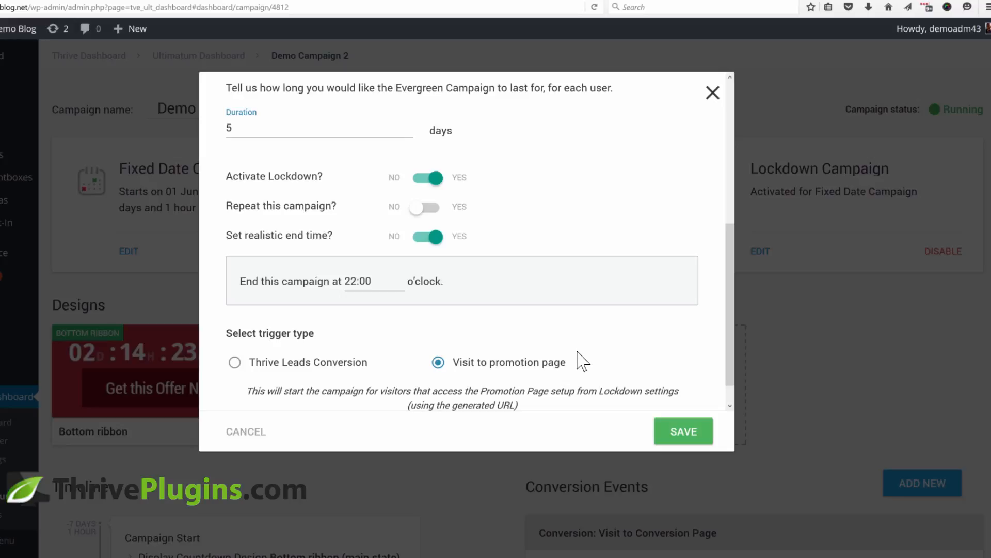
left_click(338, 366)
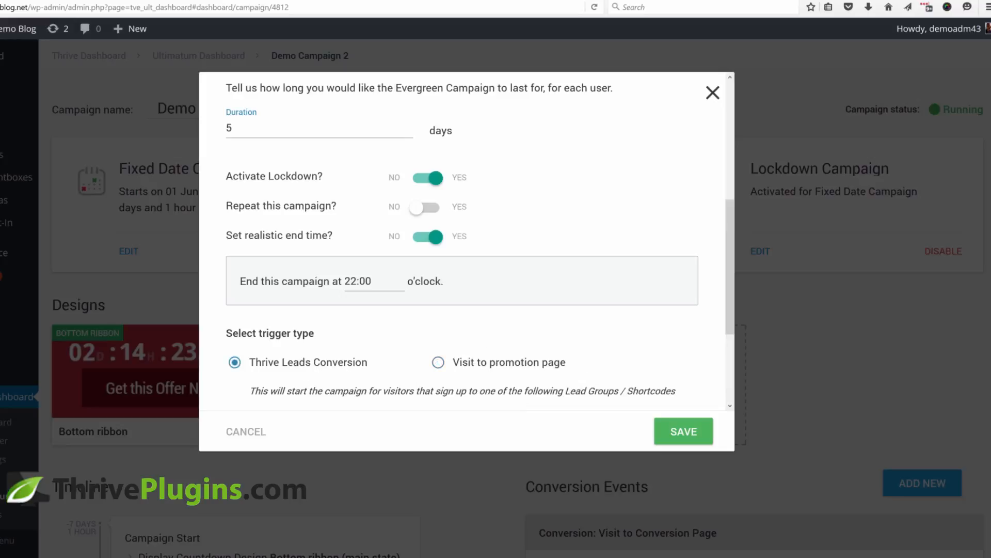
left_click(517, 363)
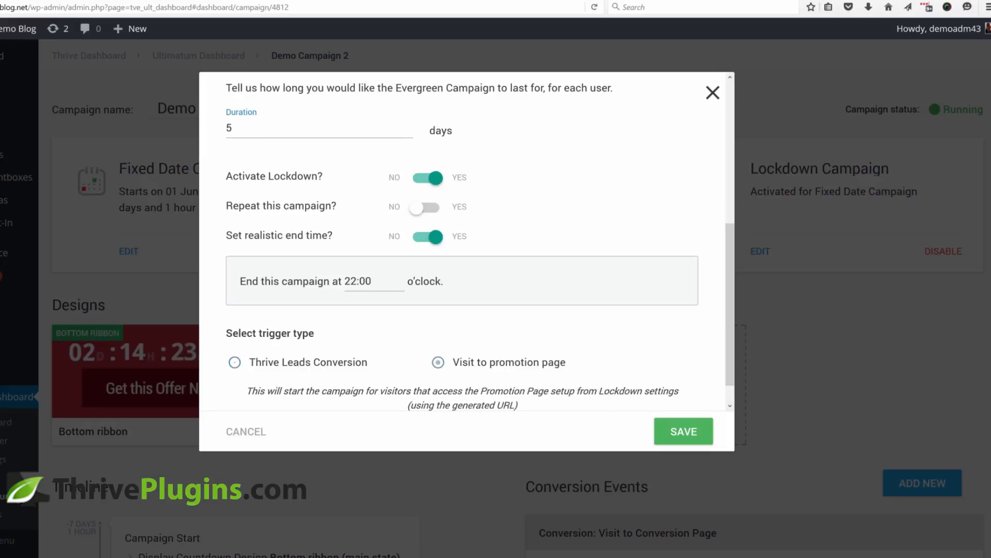
left_click(684, 432)
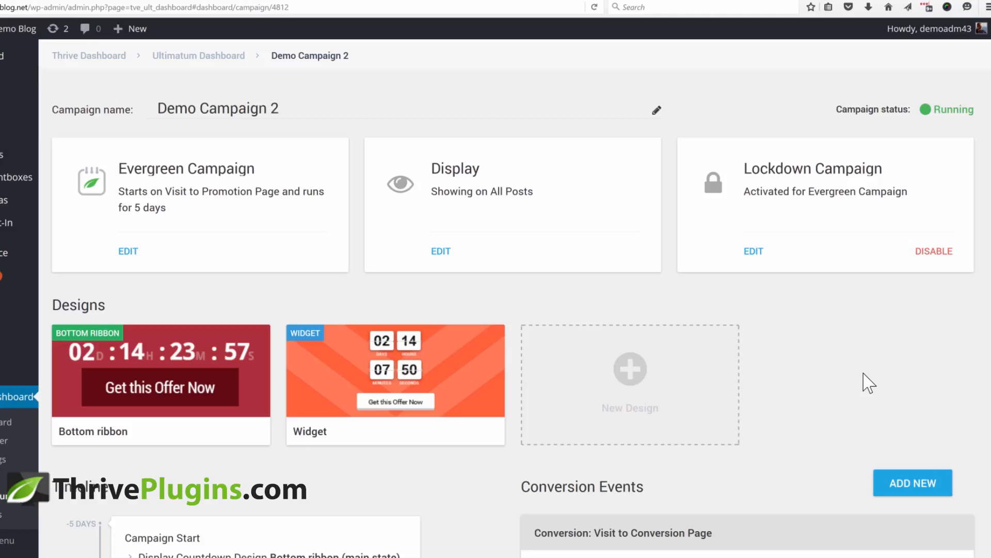
Open the Lockdown Campaign settings for editing and look through the live Ultimatum Sales Page
left_click(758, 253)
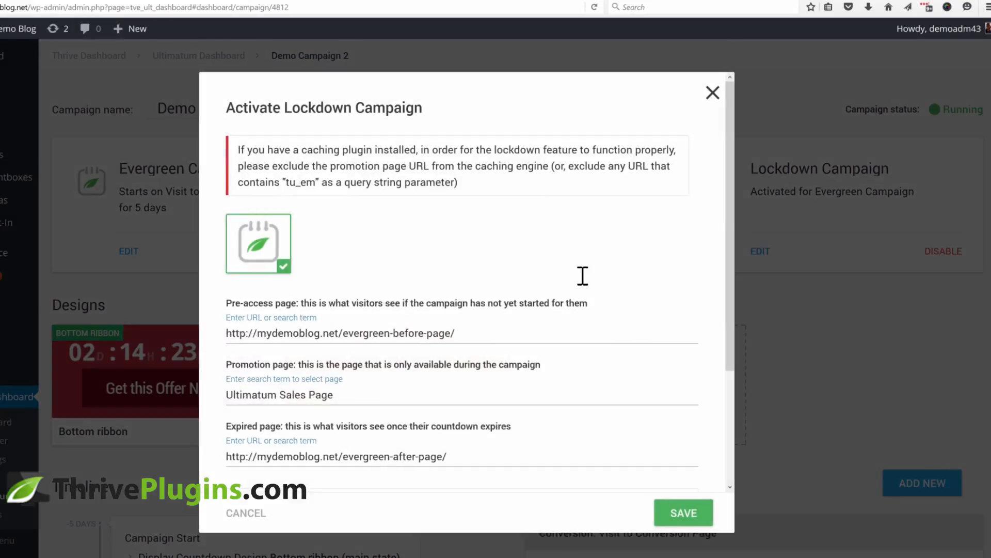
scroll(583, 276, "down", 3)
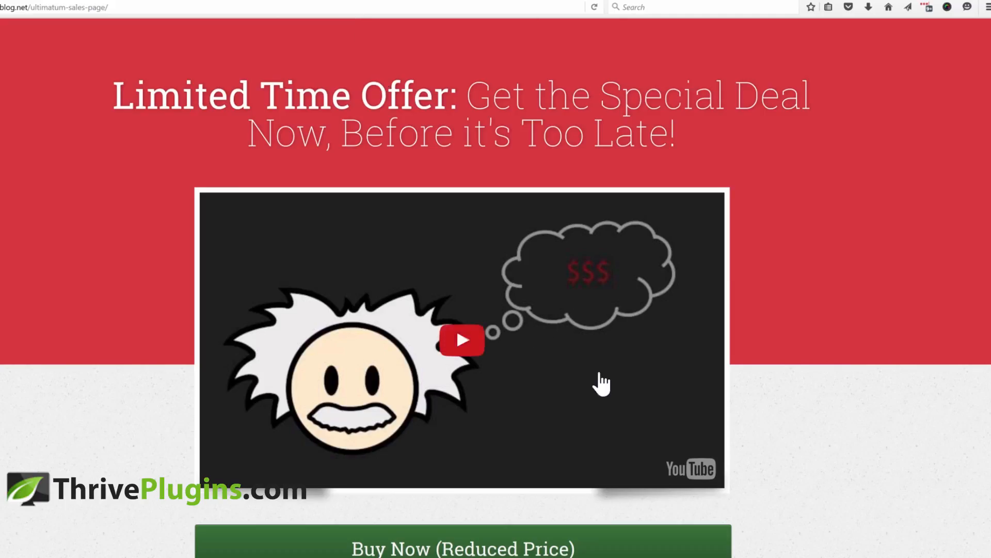
scroll(602, 381, "down", 3)
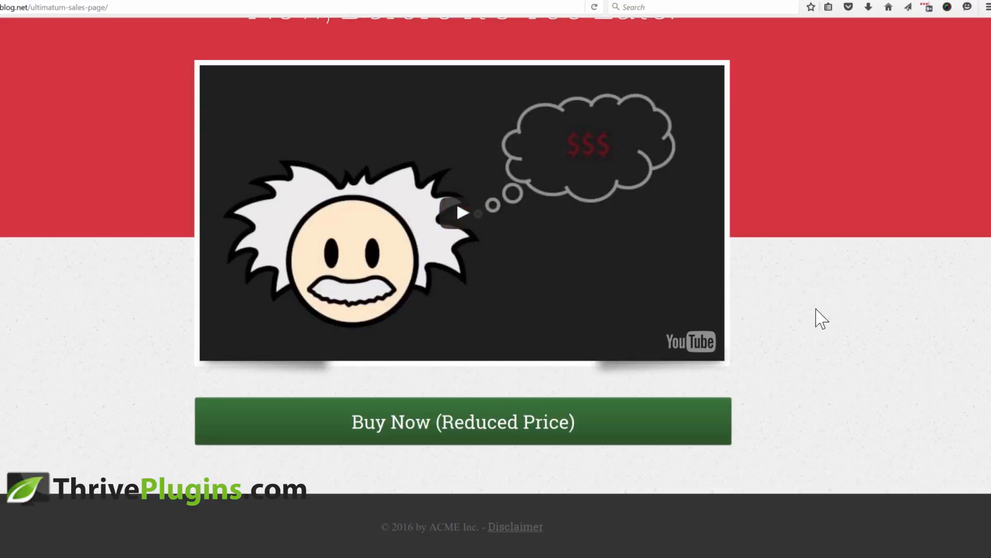
scroll(821, 319, "up", 3)
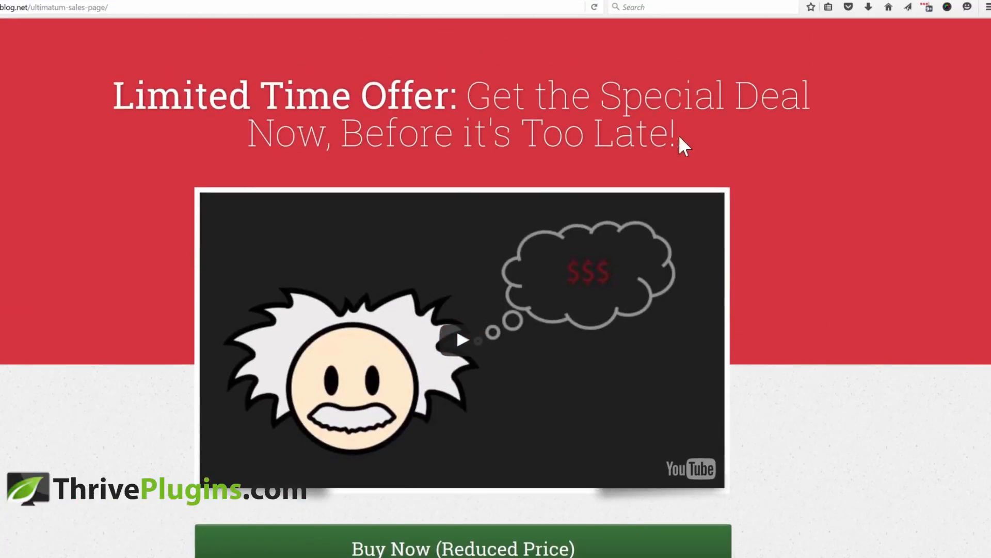
scroll(628, 115, "down", 2)
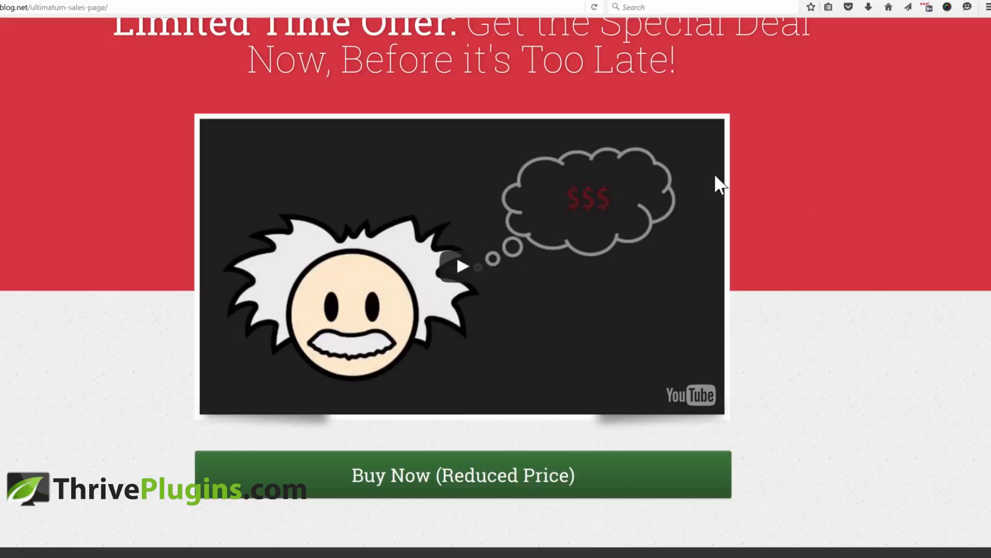
View the evergreen-before-page and its waiting list sign-up form, and return to the lockdown settings
left_click(237, 2)
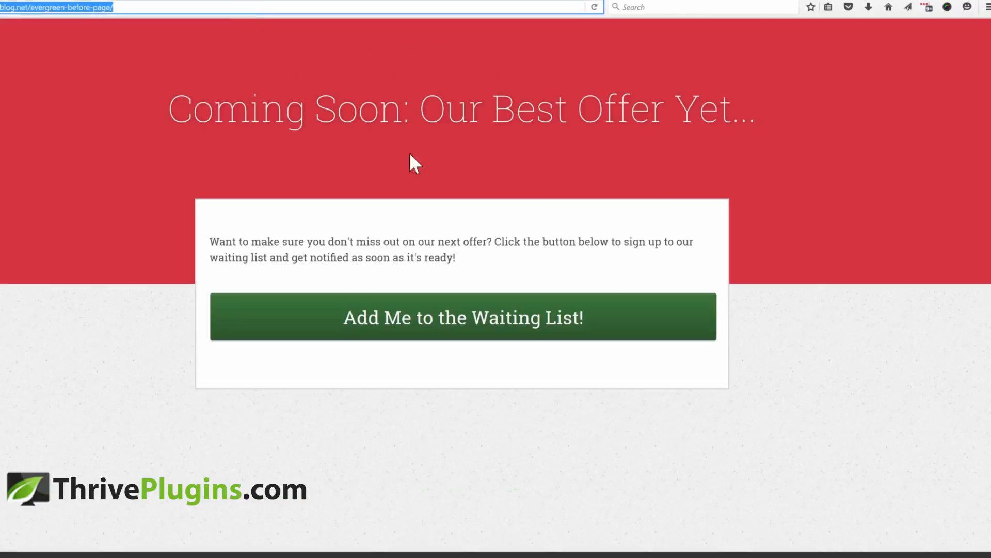
left_click(565, 310)
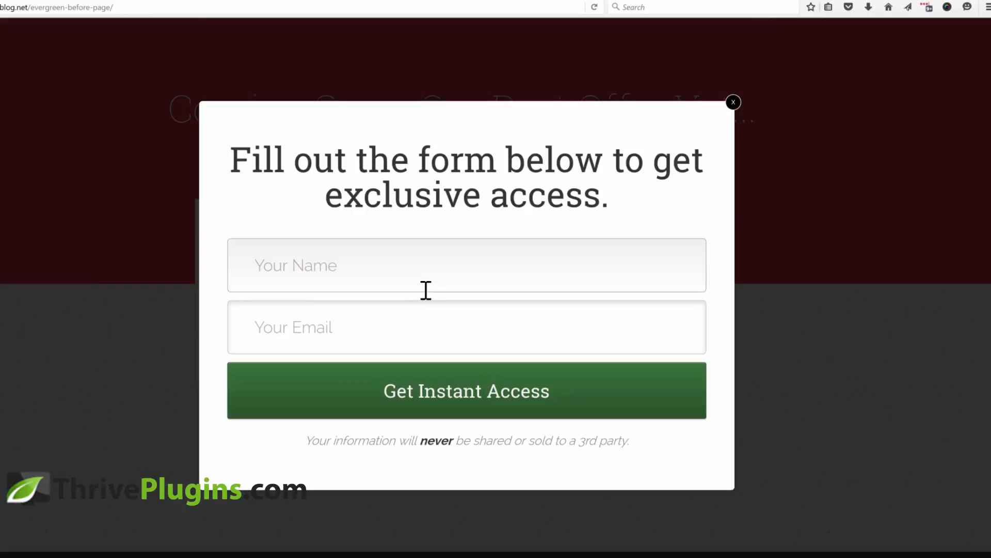
left_click(733, 102)
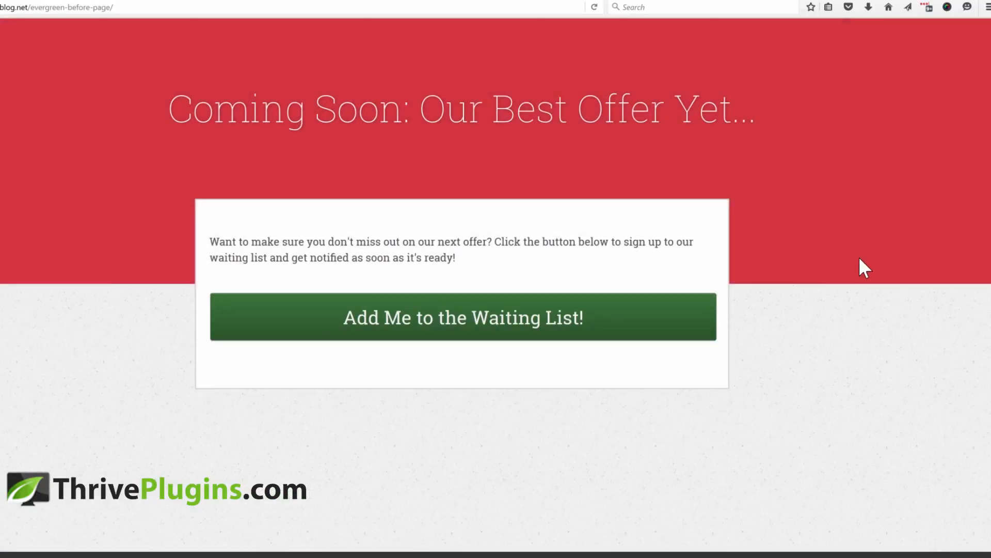
left_click(319, 1)
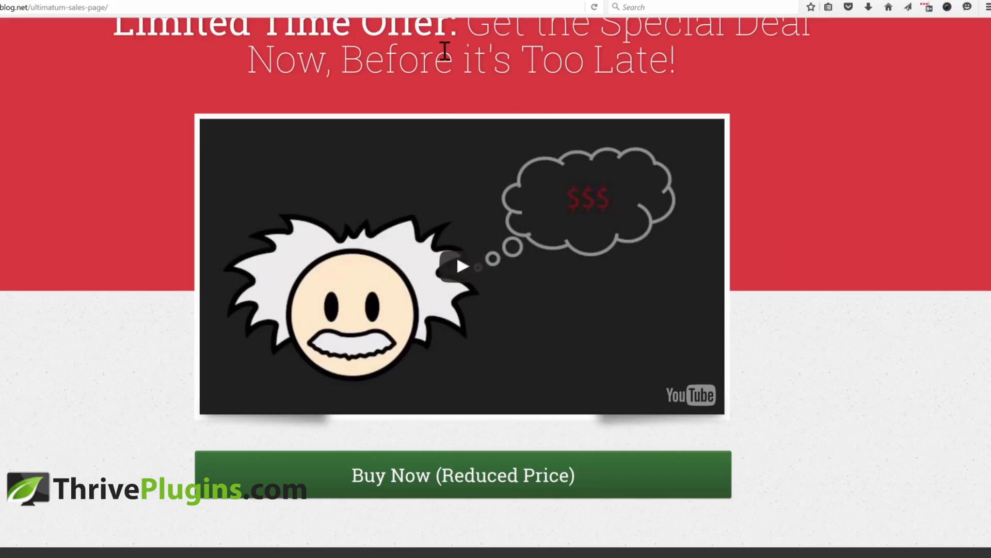
left_click(436, 2)
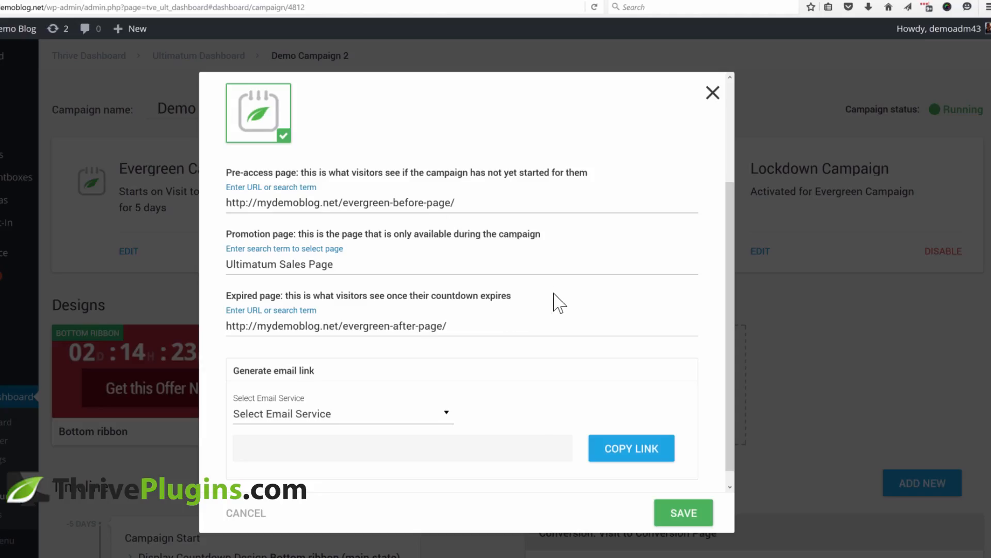
Generate the lockdown email link with AWeber as the email service
scroll(569, 291, "down", 1)
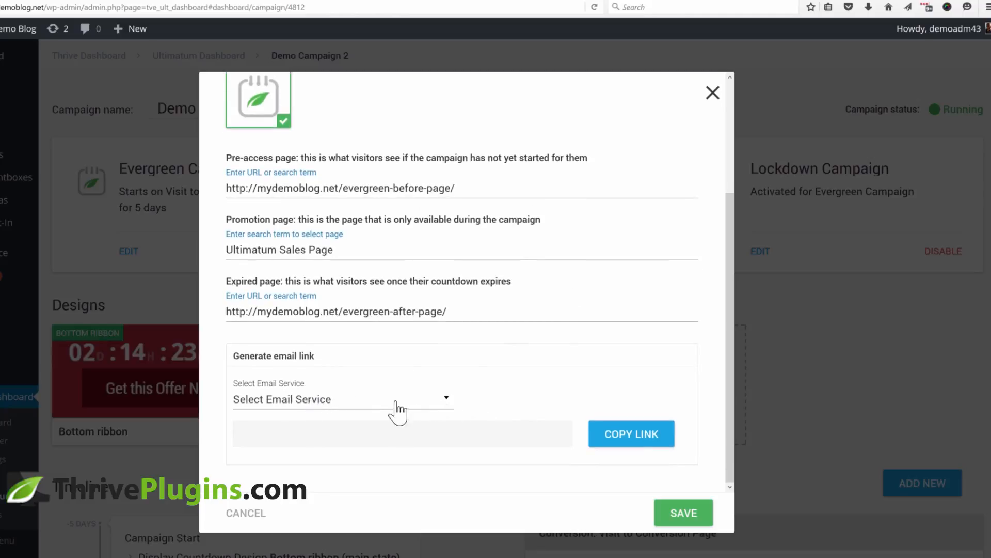
left_click(339, 405)
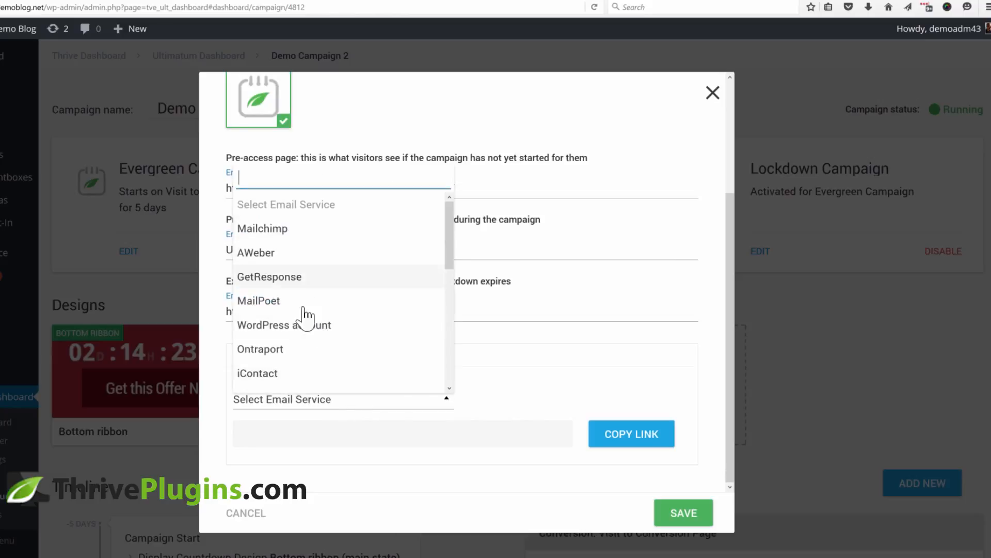
scroll(309, 330, "down", 3)
scroll(287, 277, "up", 3)
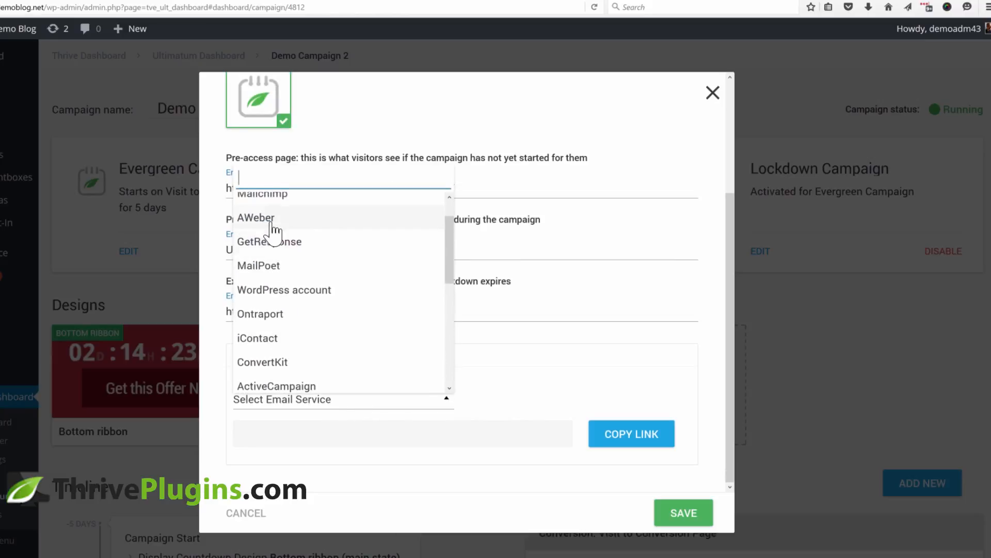
left_click(267, 219)
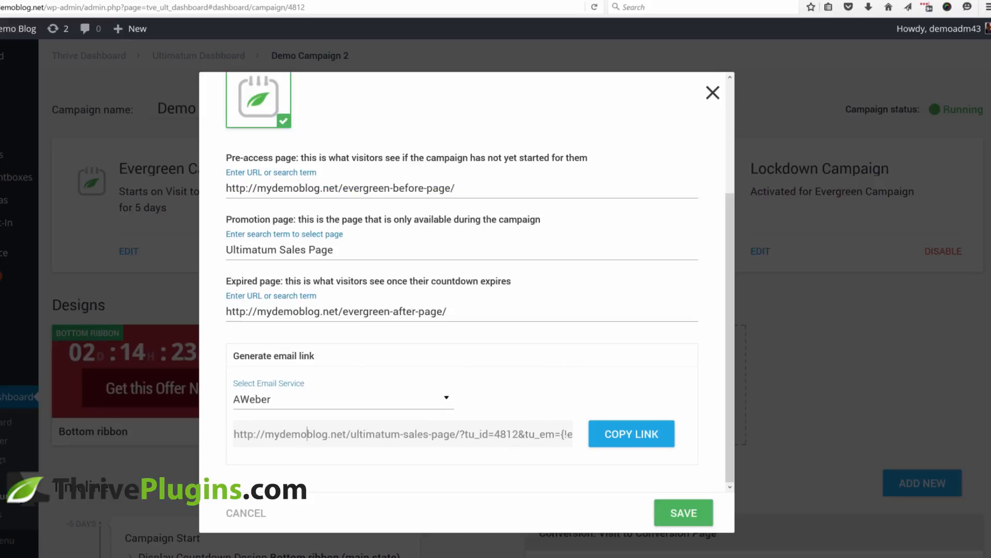
Select the full generated AWeber email link and save the lockdown settings
left_click(308, 432)
left_click_drag(235, 434, 574, 434)
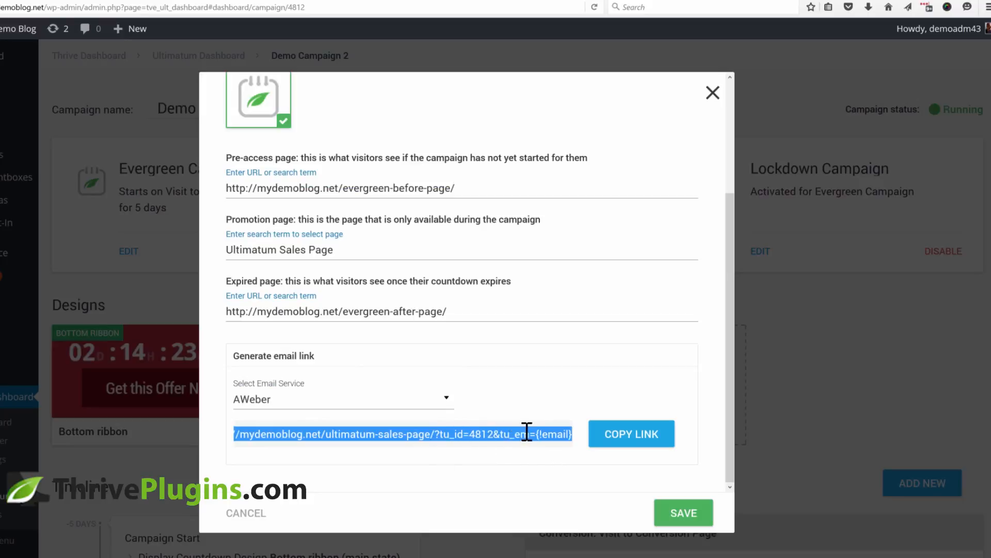
left_click(481, 434)
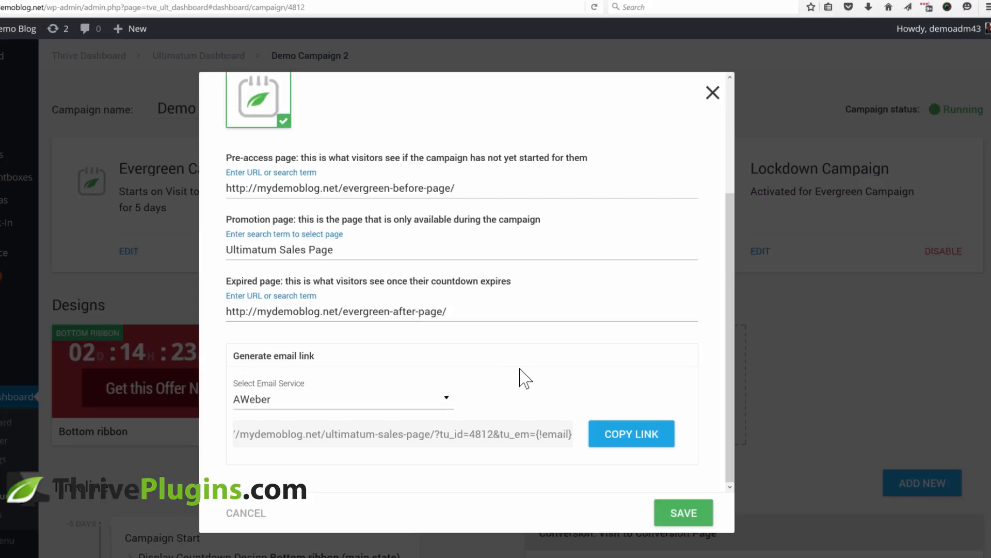
left_click(398, 433)
triple_click(398, 434)
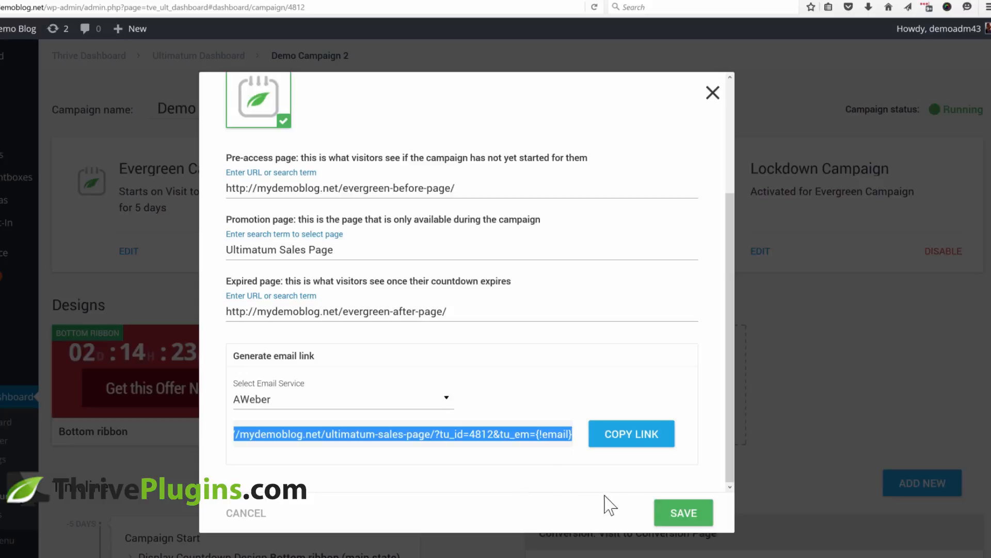
left_click(677, 511)
Examine Demo Campaign 2's settings, designs, timeline and conversion events on its overview page
scroll(874, 317, "down", 5)
scroll(874, 317, "down", 3)
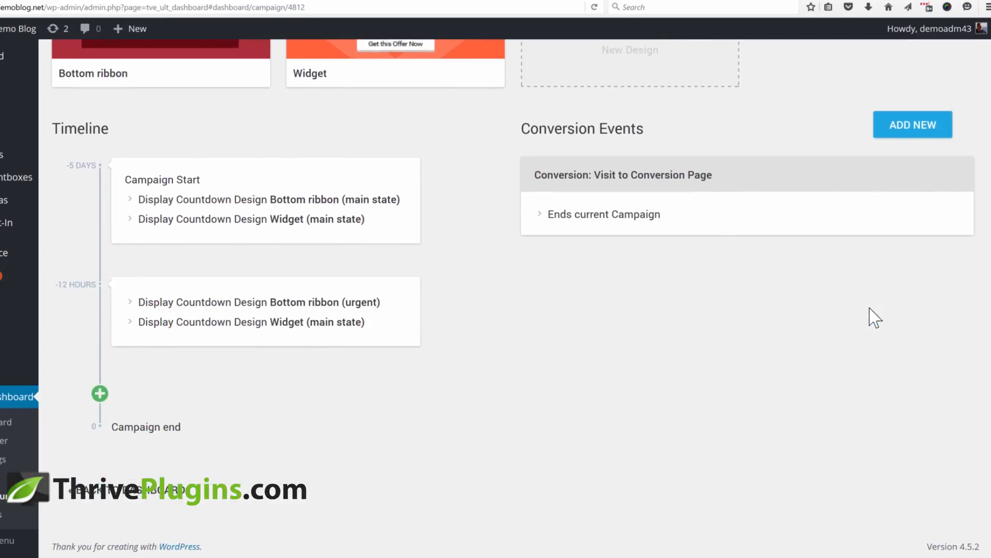
scroll(874, 316, "up", 4)
scroll(875, 316, "up", 4)
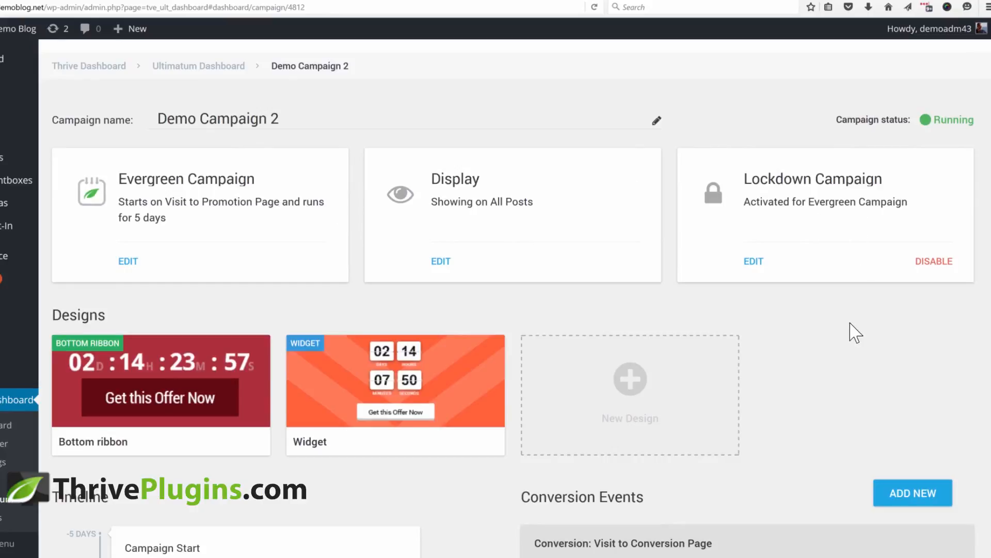
scroll(852, 332, "down", 2)
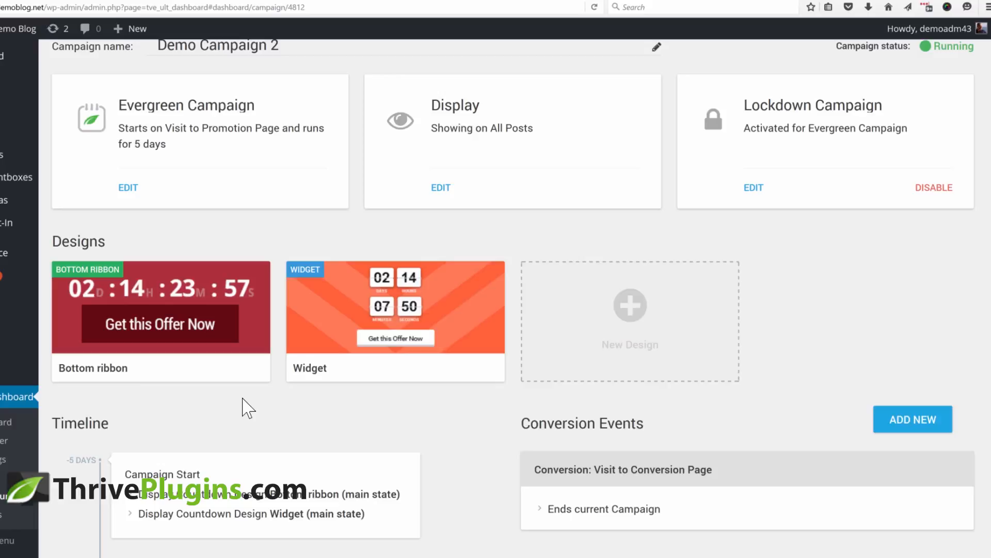
scroll(814, 250, "down", 4)
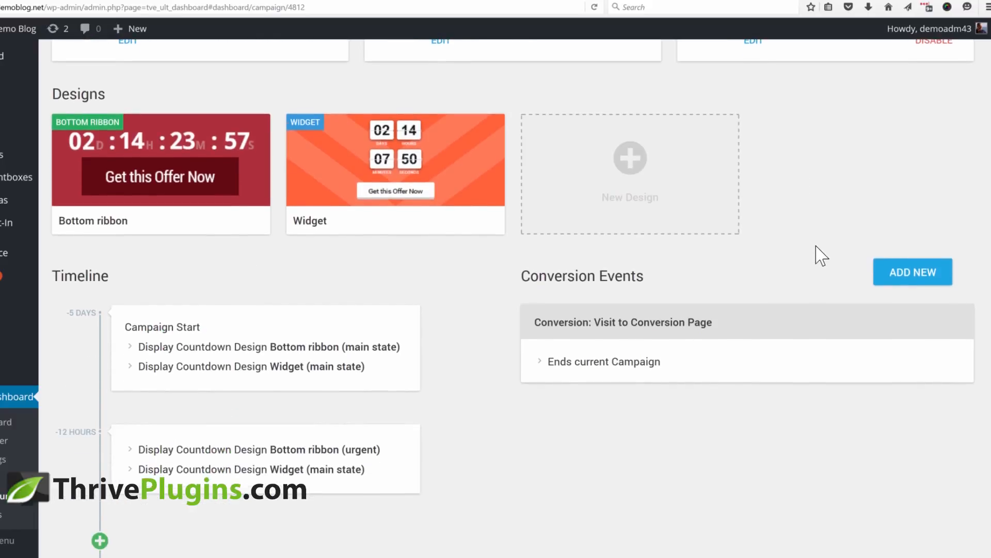
scroll(686, 407, "up", 2)
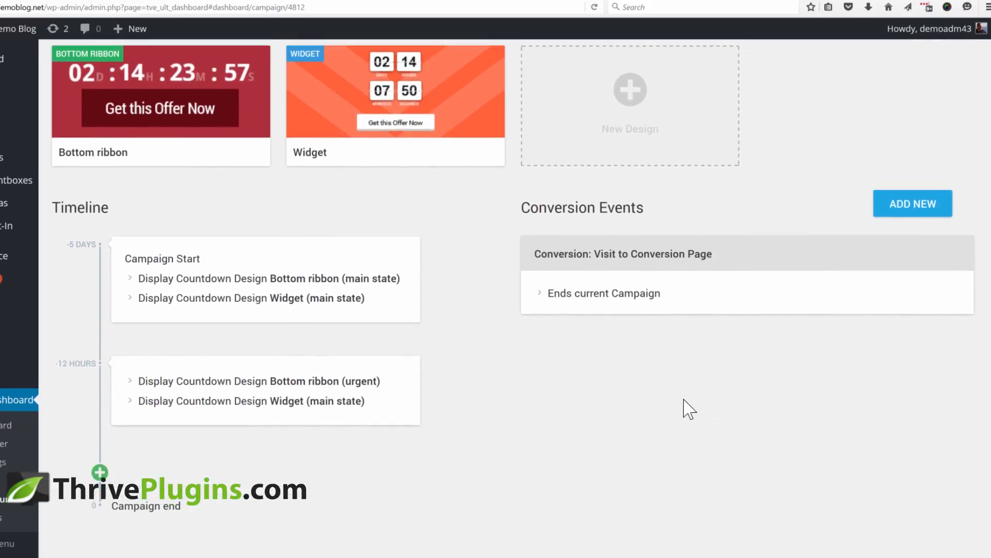
scroll(686, 408, "up", 2)
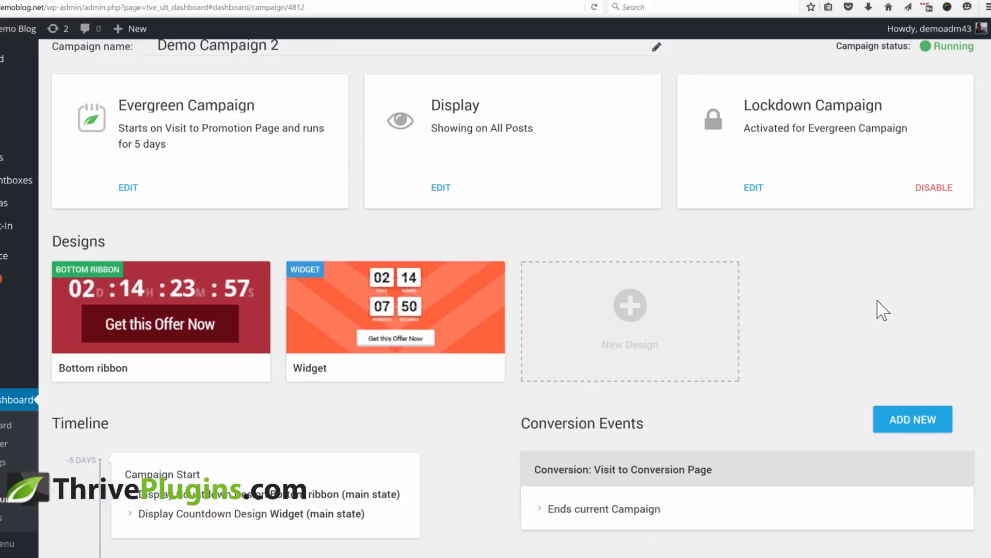